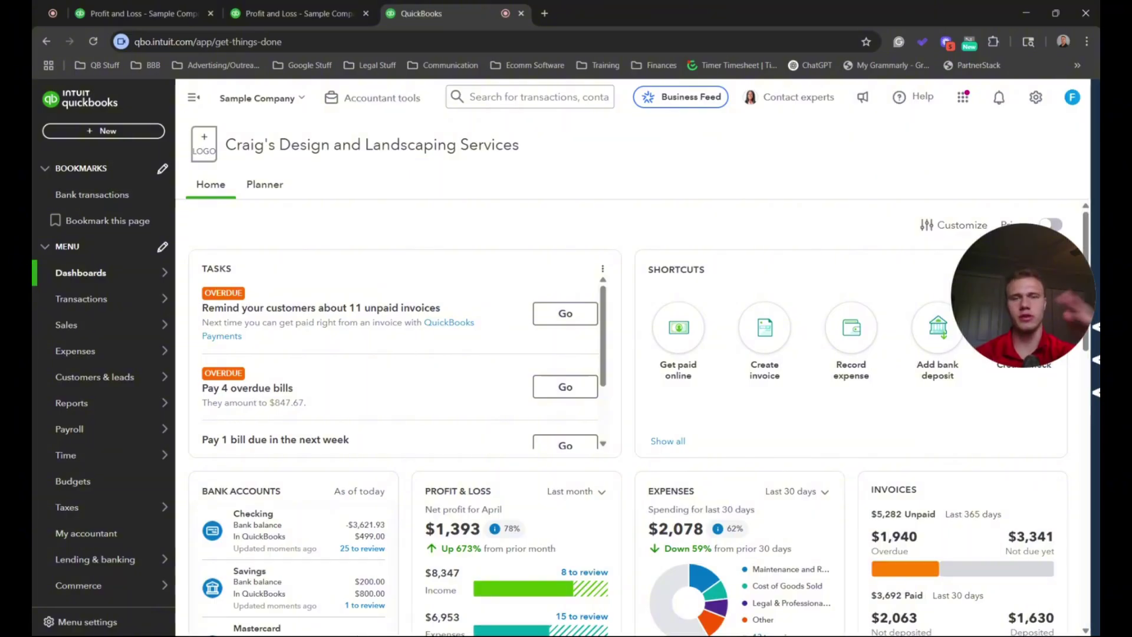
# Open the Profit and Loss report from the standard reports and run it.
pyautogui.moveTo(54, 311)
pyautogui.moveTo(83, 401)
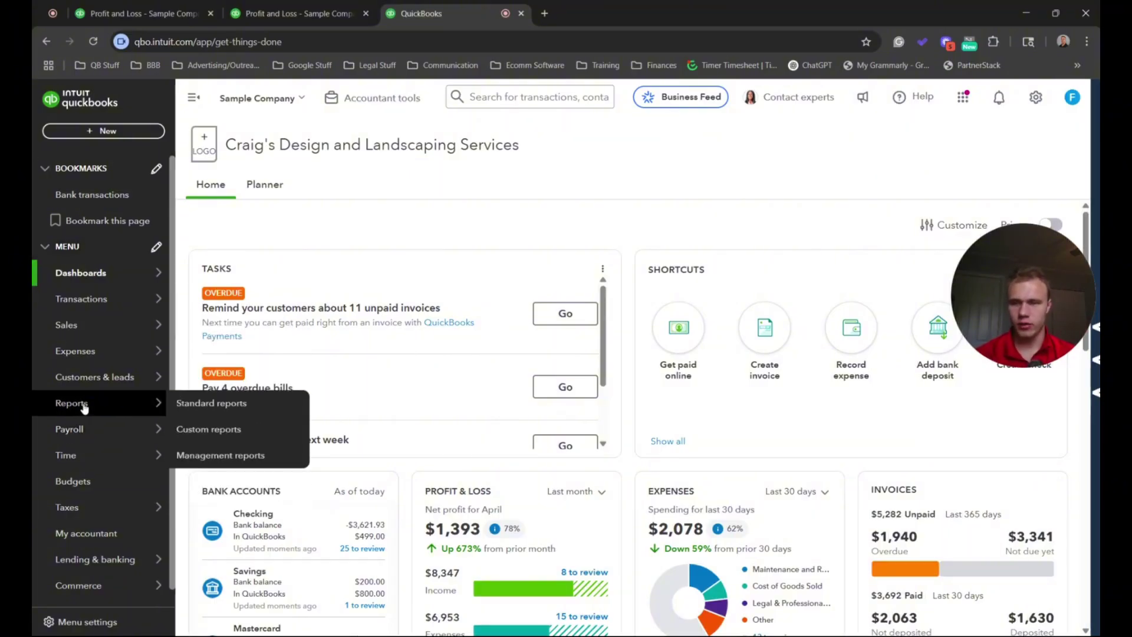
pyautogui.click(186, 403)
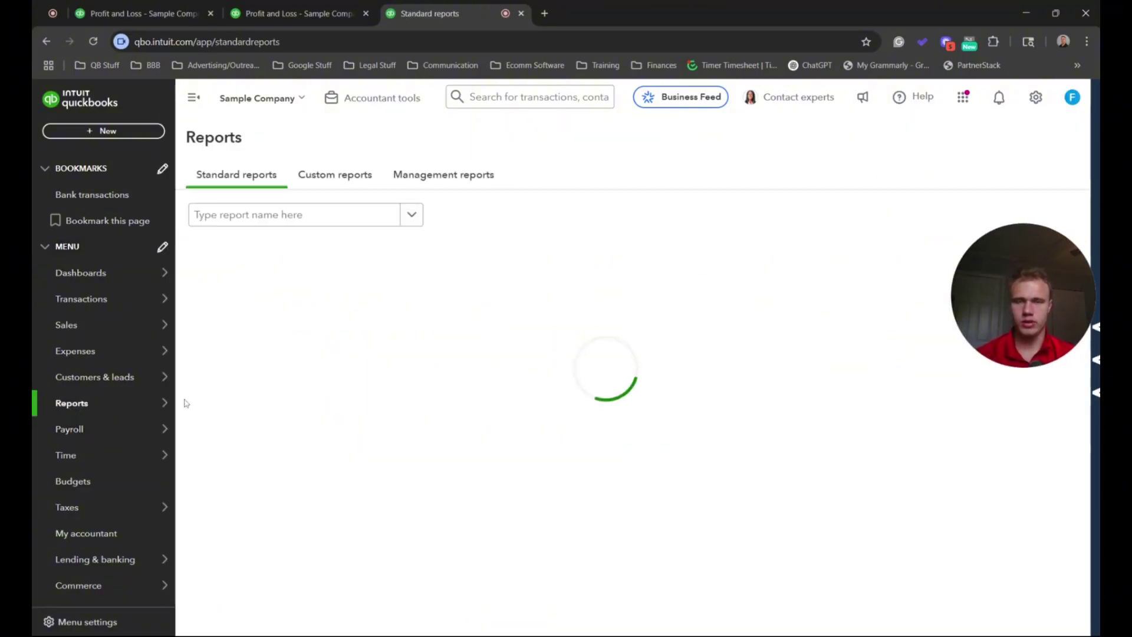
pyautogui.click(242, 338)
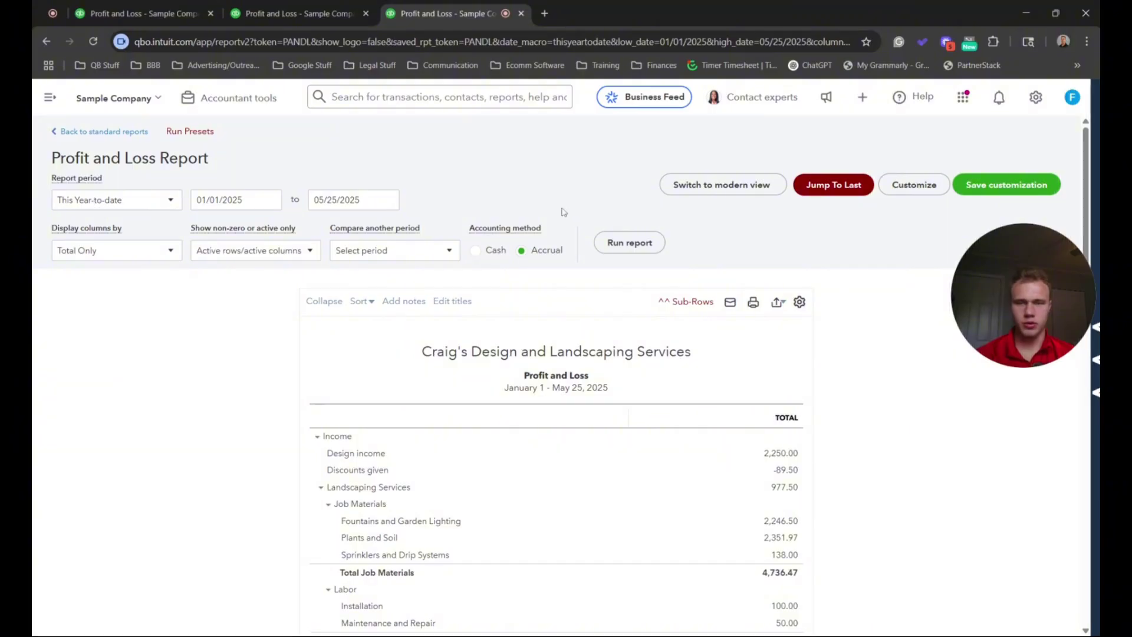
pyautogui.click(613, 245)
# Collapse the Income section of the Profit and Loss report to read its total, and expand it again.
pyautogui.click(332, 438)
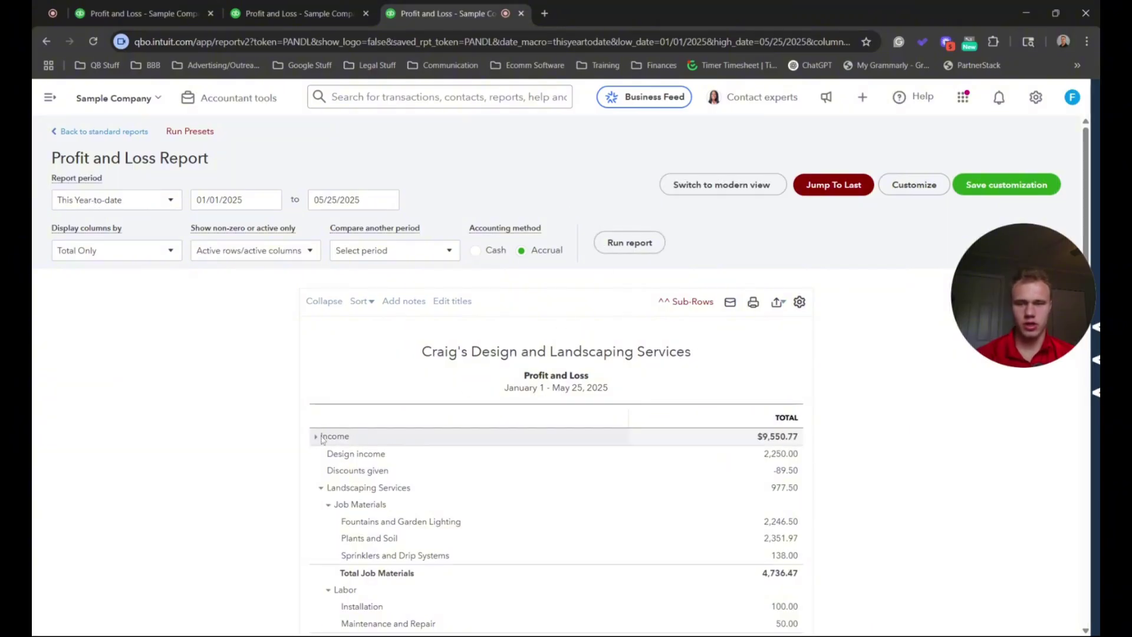
pyautogui.moveTo(734, 443); pyautogui.dragTo(812, 436)
pyautogui.click(805, 439)
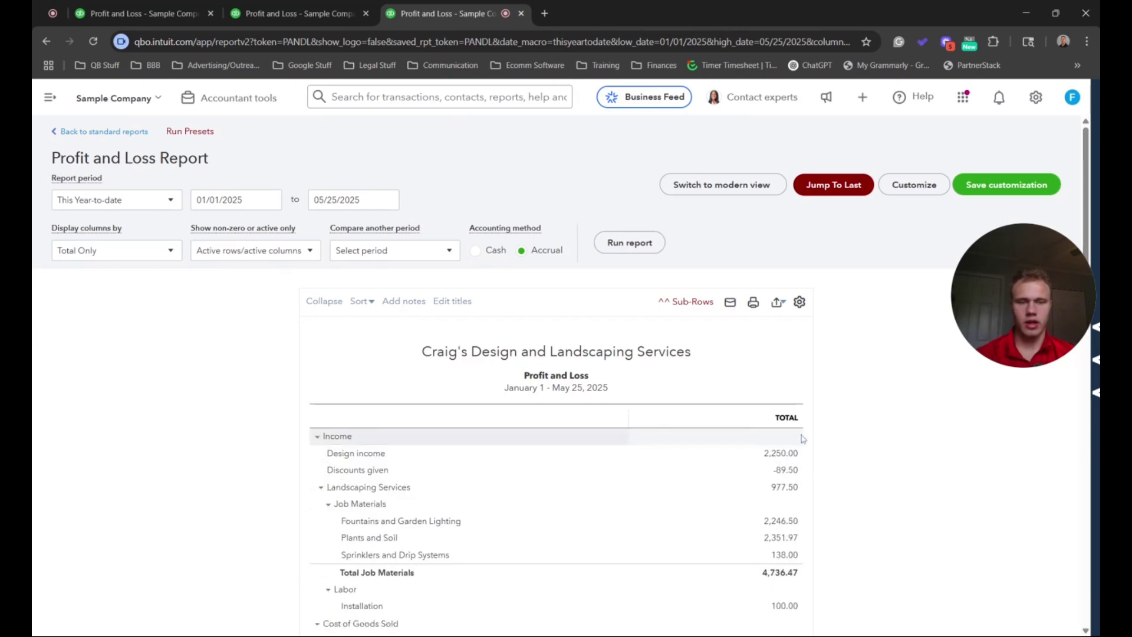
pyautogui.click(335, 436)
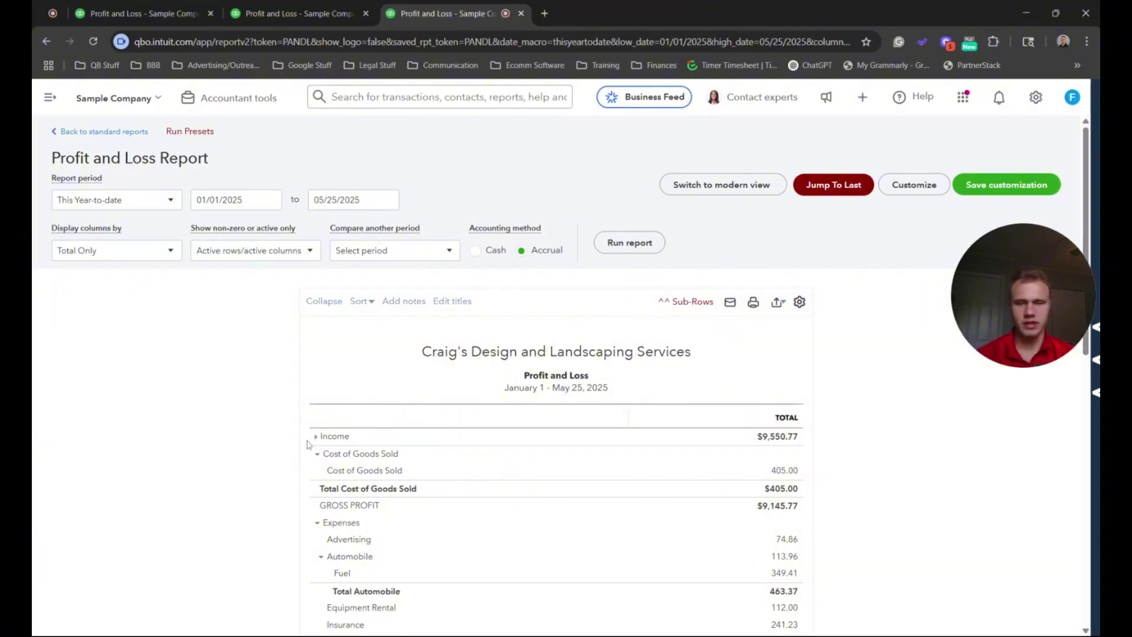
pyautogui.click(340, 433)
# Examine the income lines, including Design income, Discounts given, Refunds-Allowances and Landscaping Services, in the Profit and Loss report.
pyautogui.scroll(-1, 340, 431)
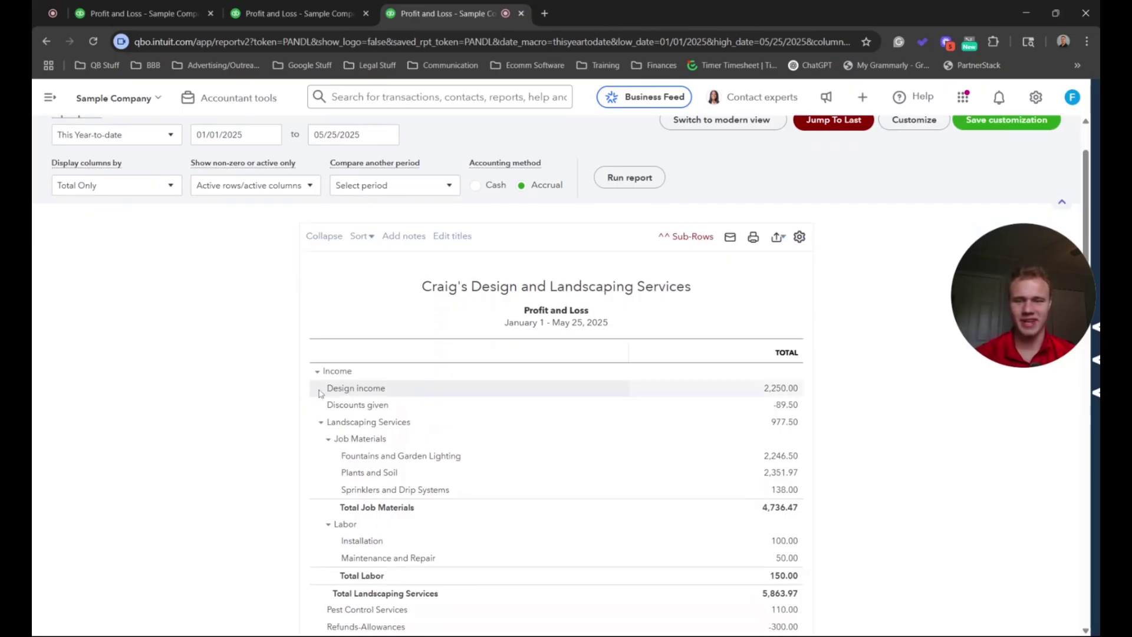
pyautogui.moveTo(319, 393); pyautogui.dragTo(412, 386)
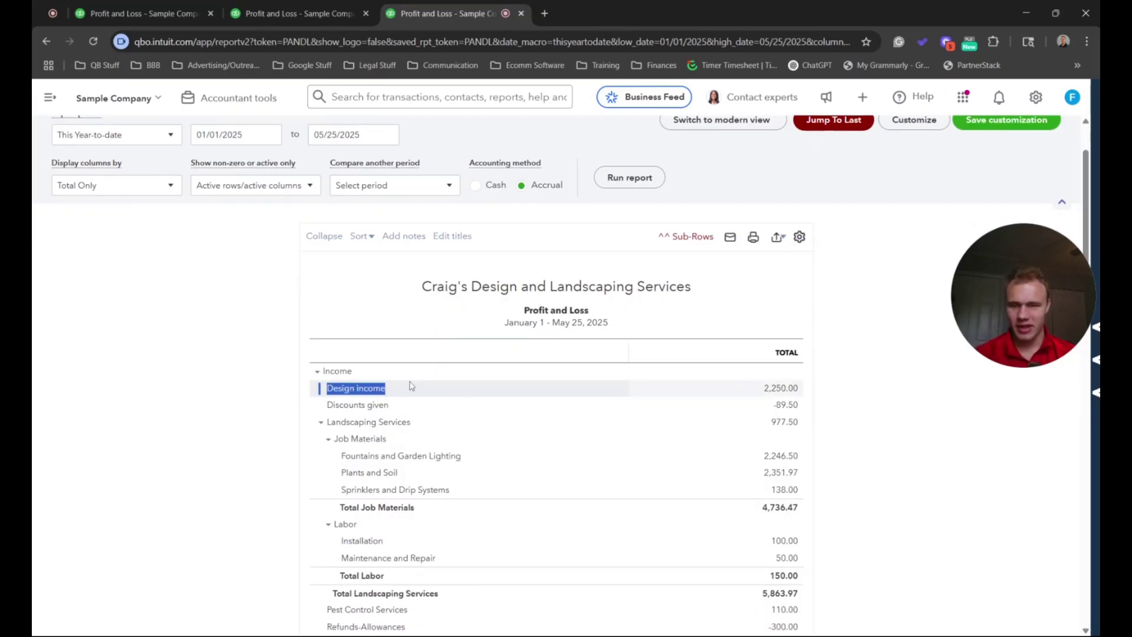
pyautogui.click(411, 390)
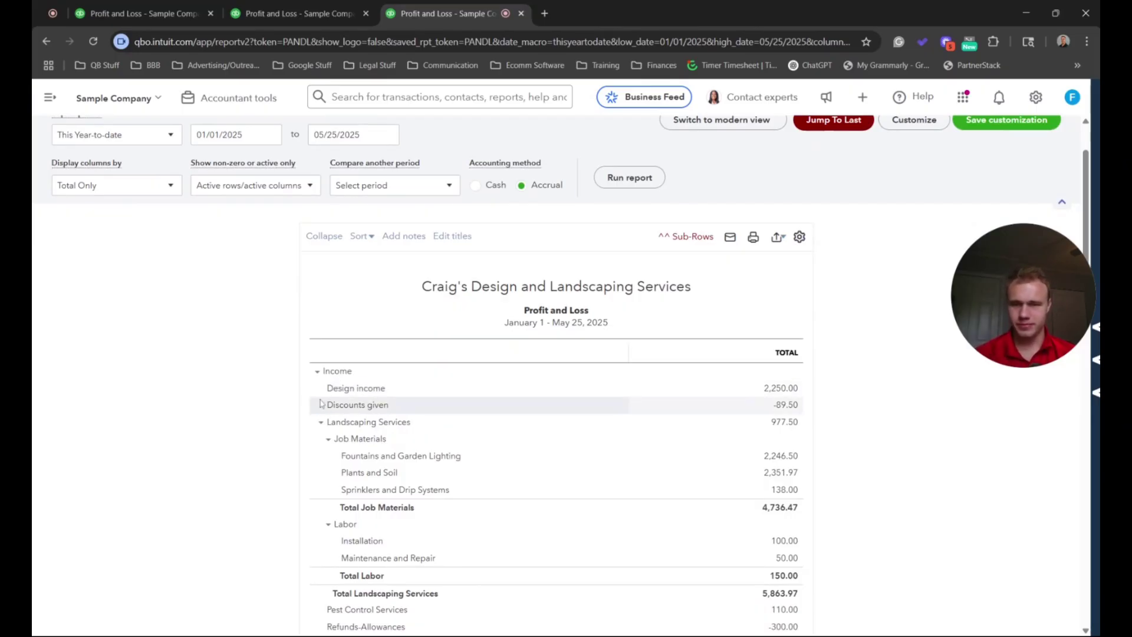
pyautogui.moveTo(331, 410); pyautogui.dragTo(384, 411)
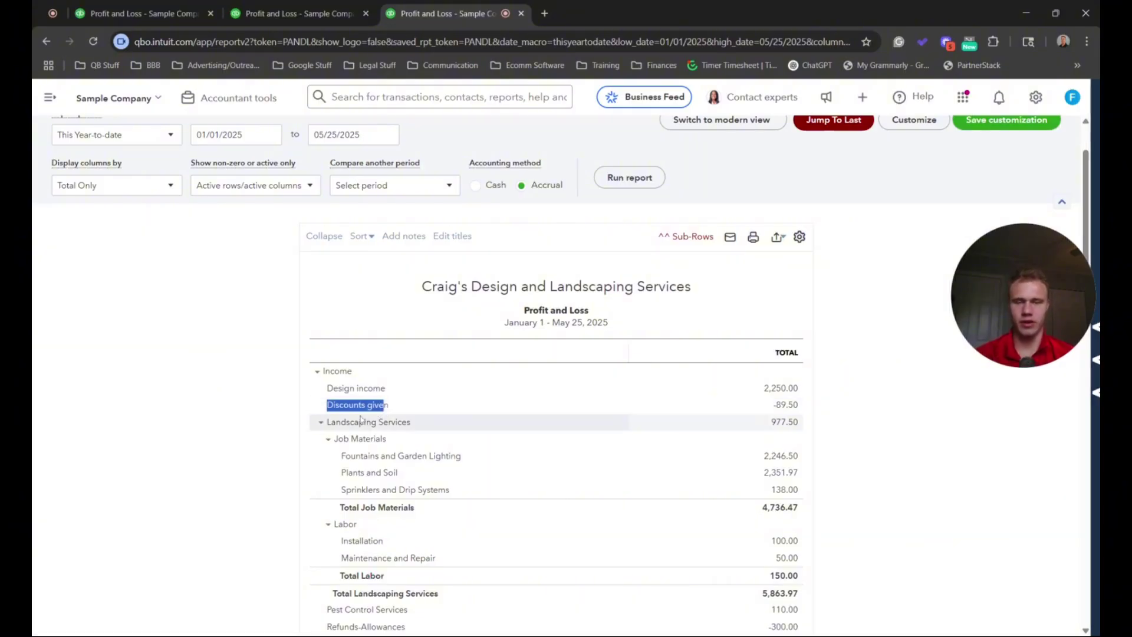
pyautogui.click(347, 404)
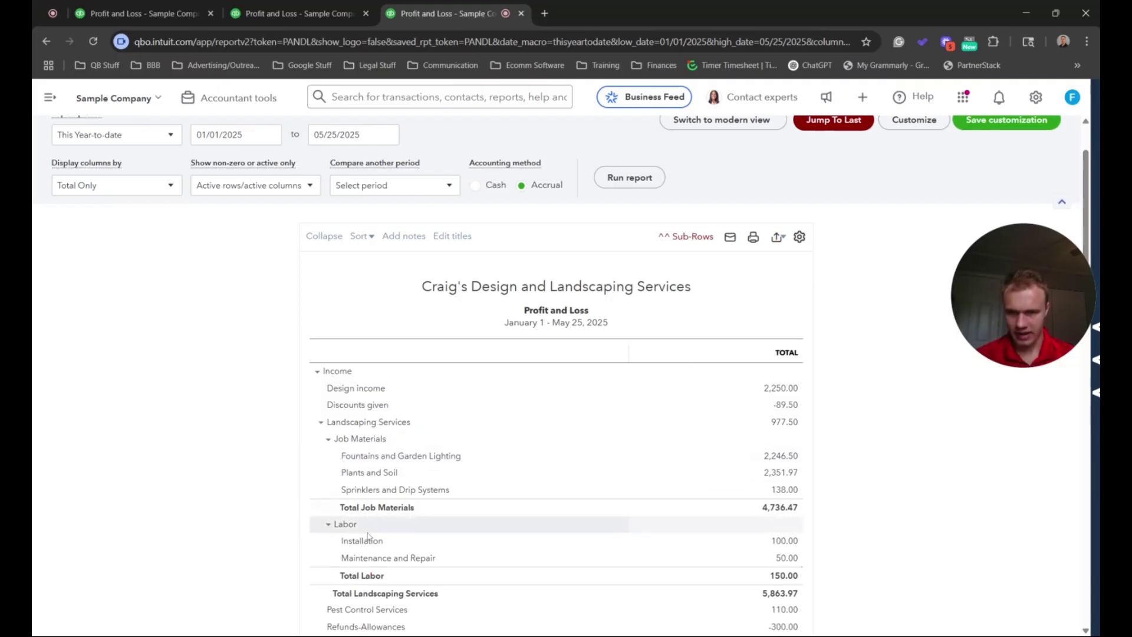
pyautogui.scroll(-2, 367, 547)
pyautogui.scroll(-1, 368, 547)
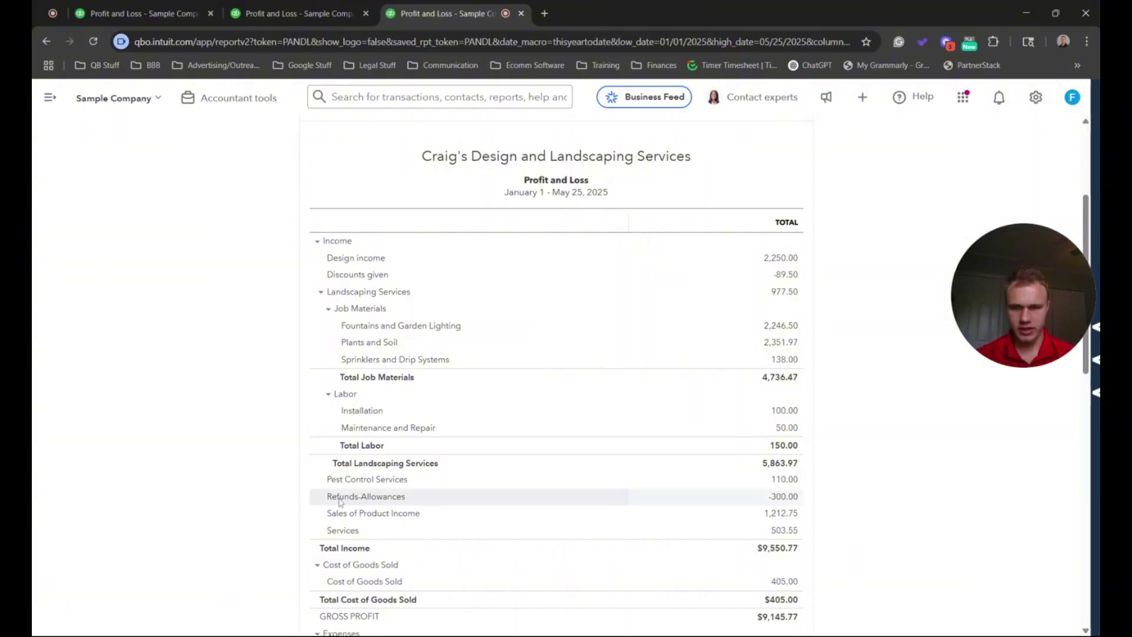
pyautogui.moveTo(345, 500); pyautogui.dragTo(405, 503)
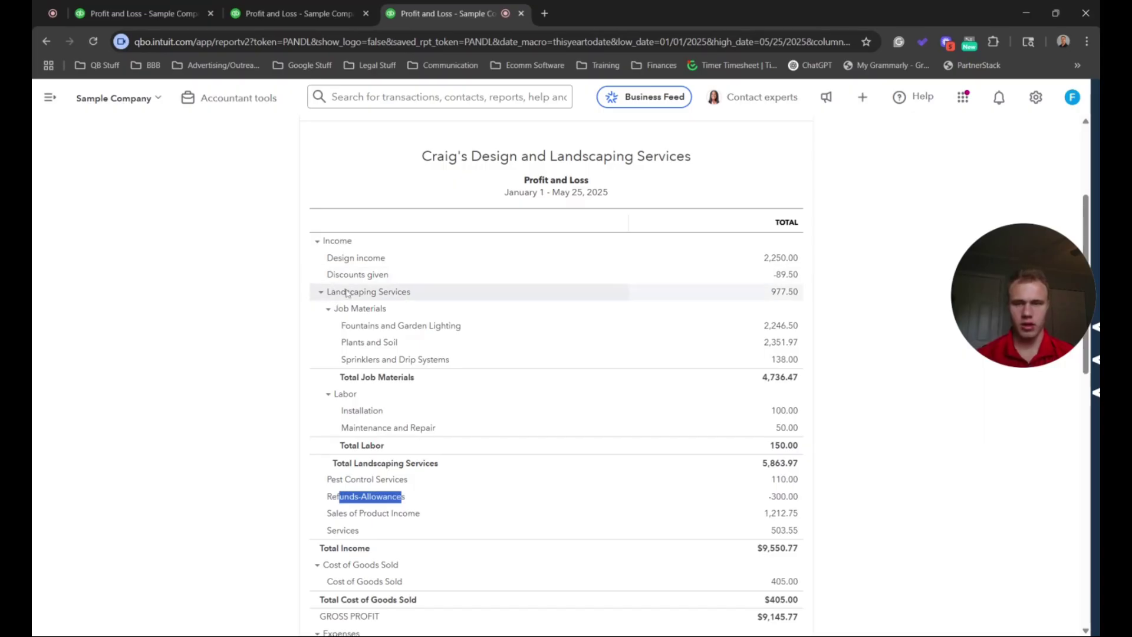
pyautogui.moveTo(348, 297); pyautogui.dragTo(401, 302)
pyautogui.click(323, 297)
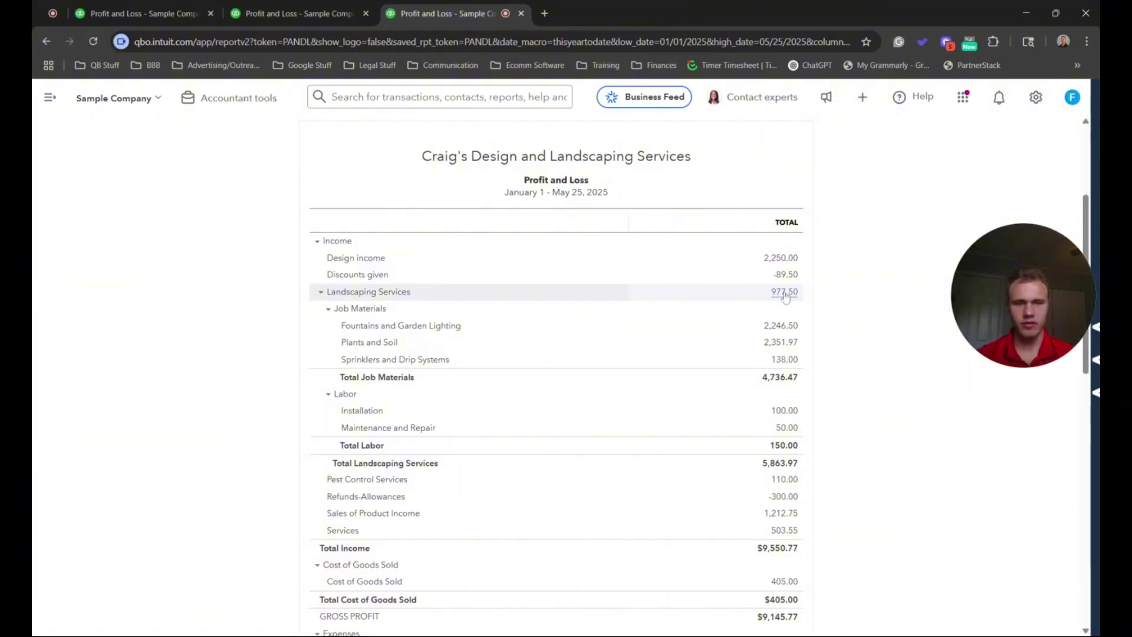
pyautogui.scroll(-1, 35, 212)
pyautogui.scroll(2, 41, 131)
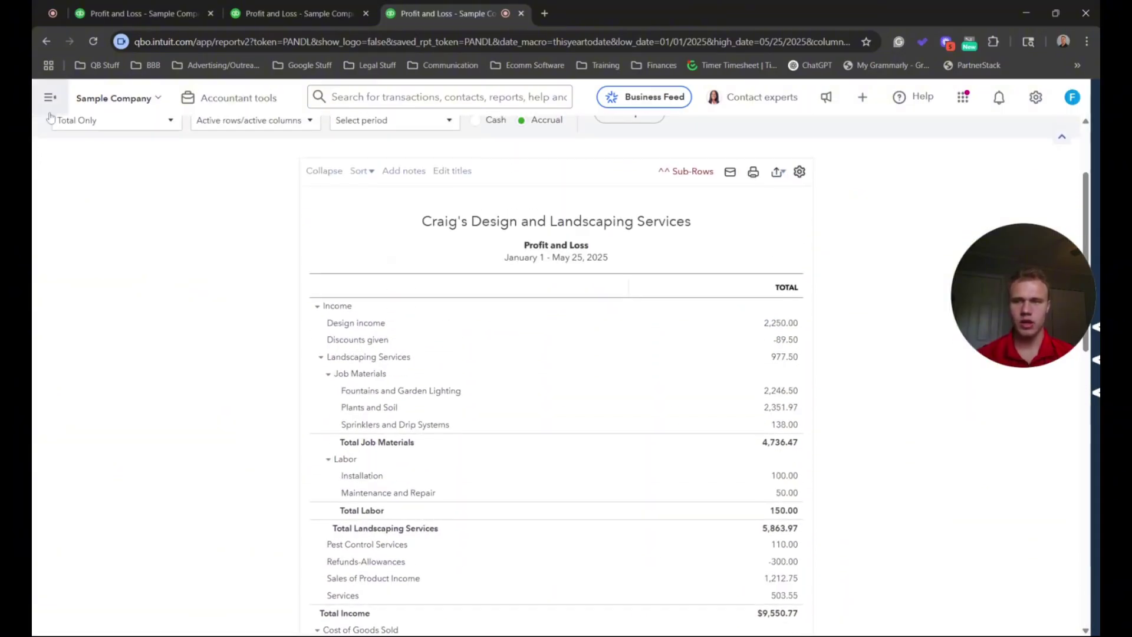
# Create a refund receipt for the customer Amy's Bird Sanctuary, refunded from the Checking account.
pyautogui.click(78, 131)
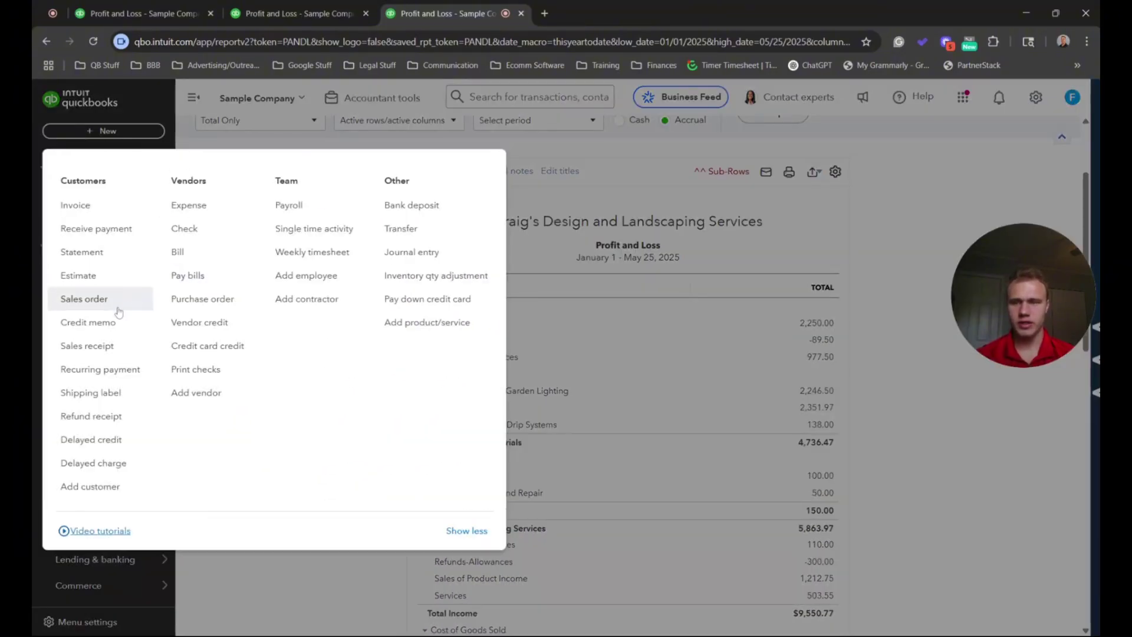
pyautogui.click(87, 418)
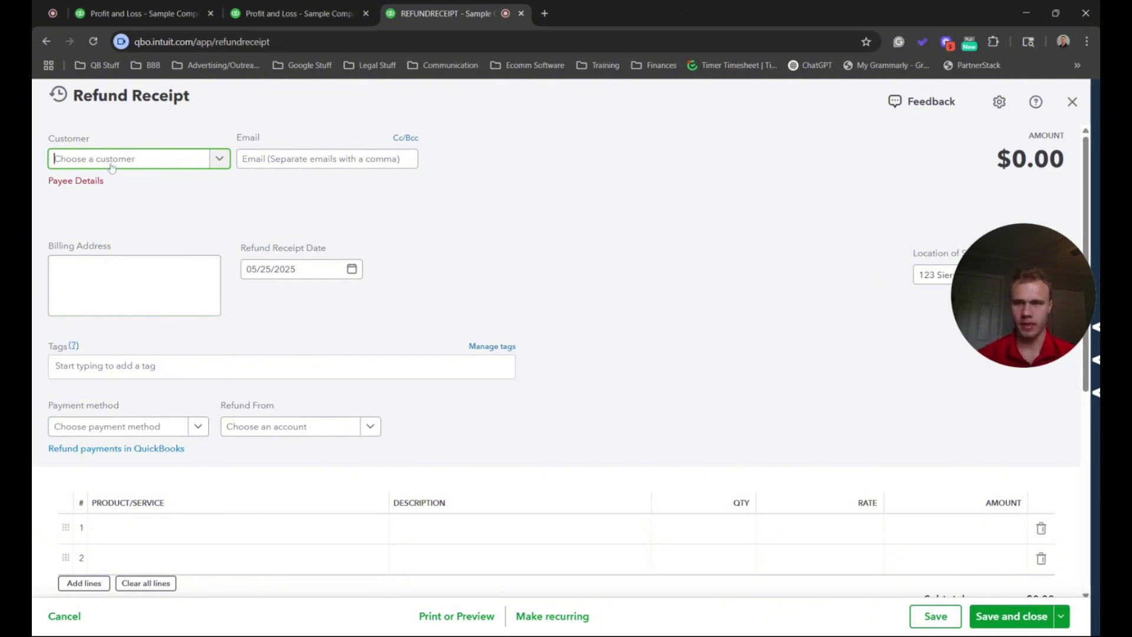
pyautogui.click(111, 168)
pyautogui.click(90, 207)
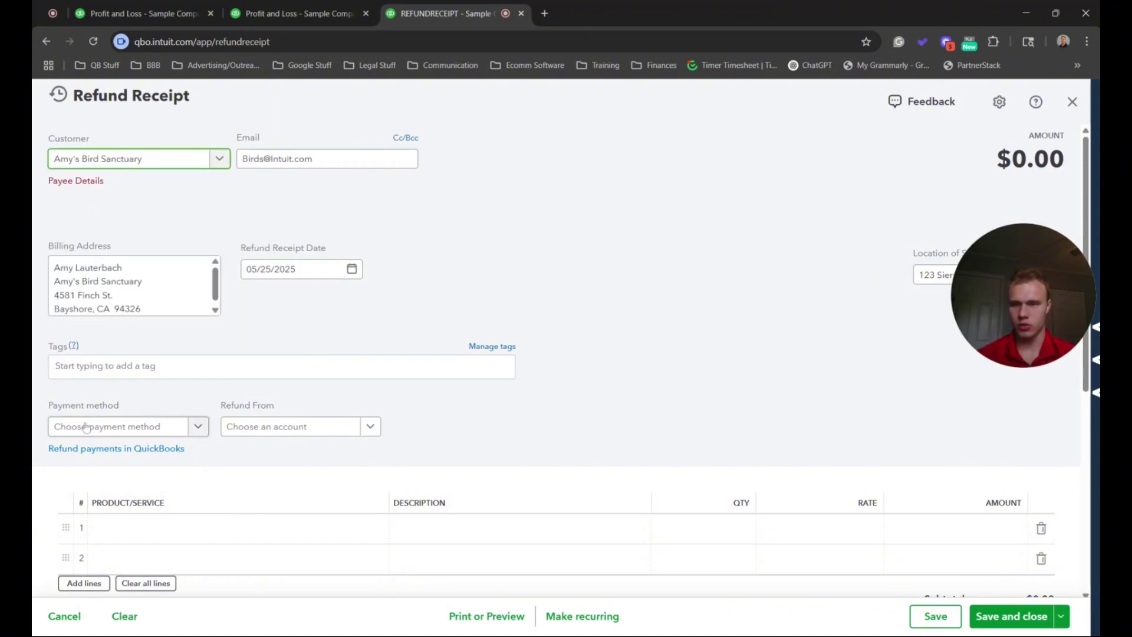
pyautogui.click(241, 426)
pyautogui.click(245, 472)
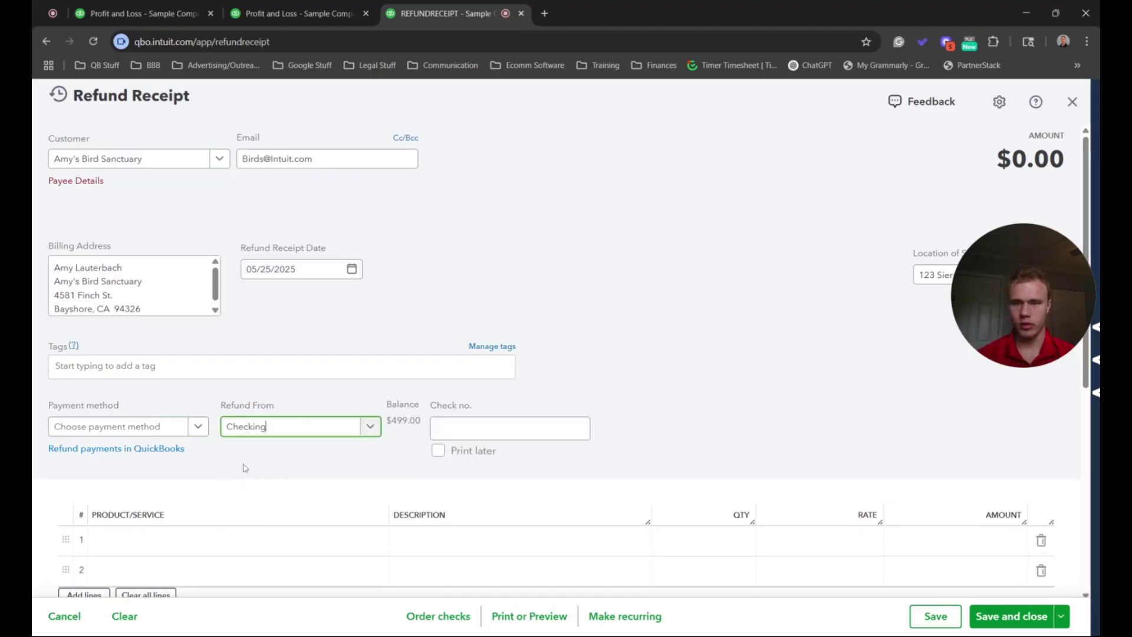
# Add the Landscaping Gardening service to the refund receipt at a rate of 50 and quantity 10, and save and close it.
pyautogui.click(207, 541)
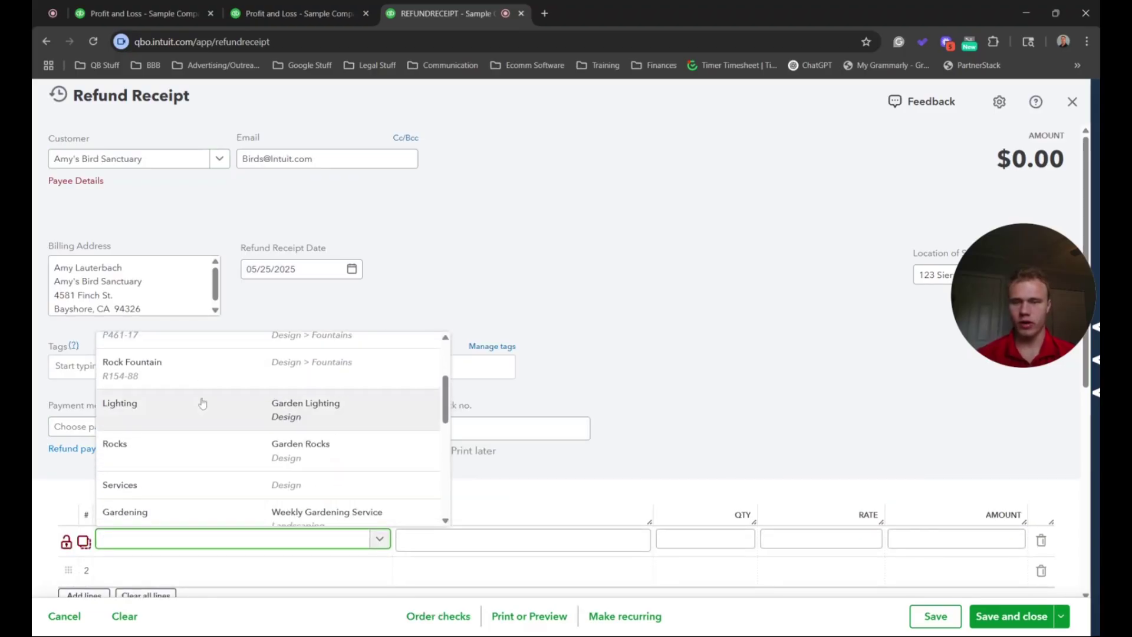
pyautogui.scroll(-3, 203, 403)
pyautogui.scroll(1, 147, 406)
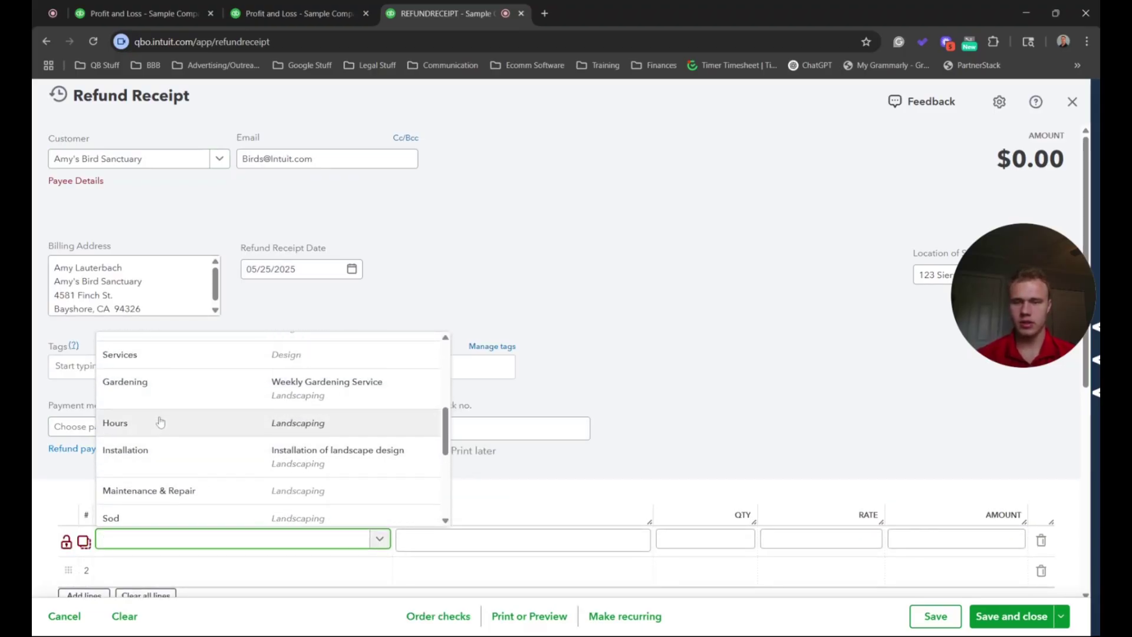
pyautogui.click(158, 397)
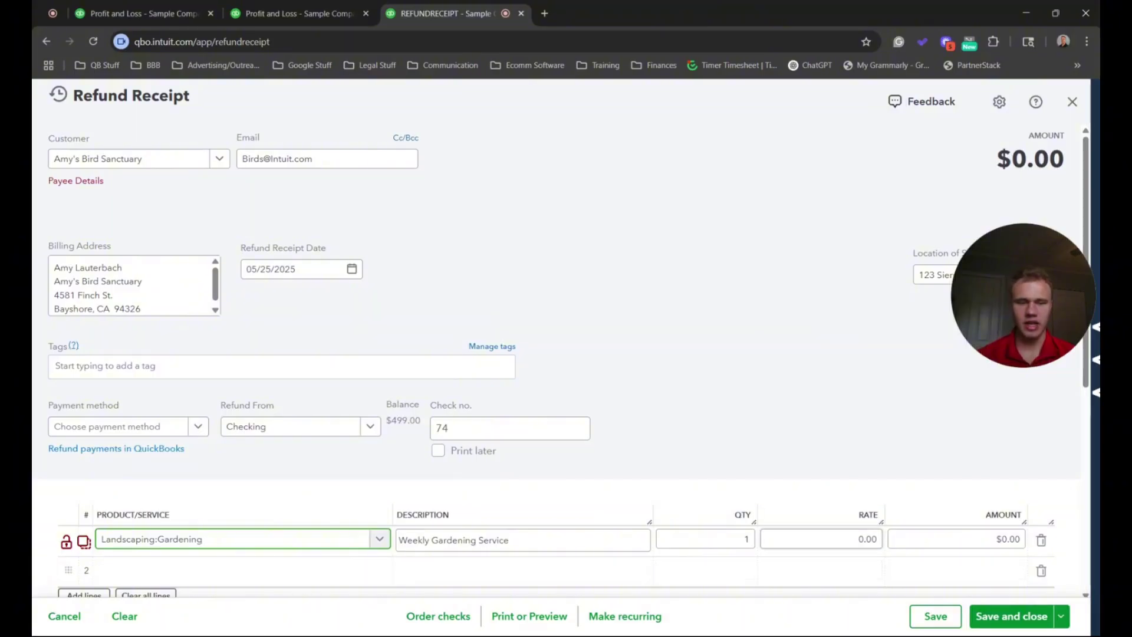
pyautogui.click(822, 539)
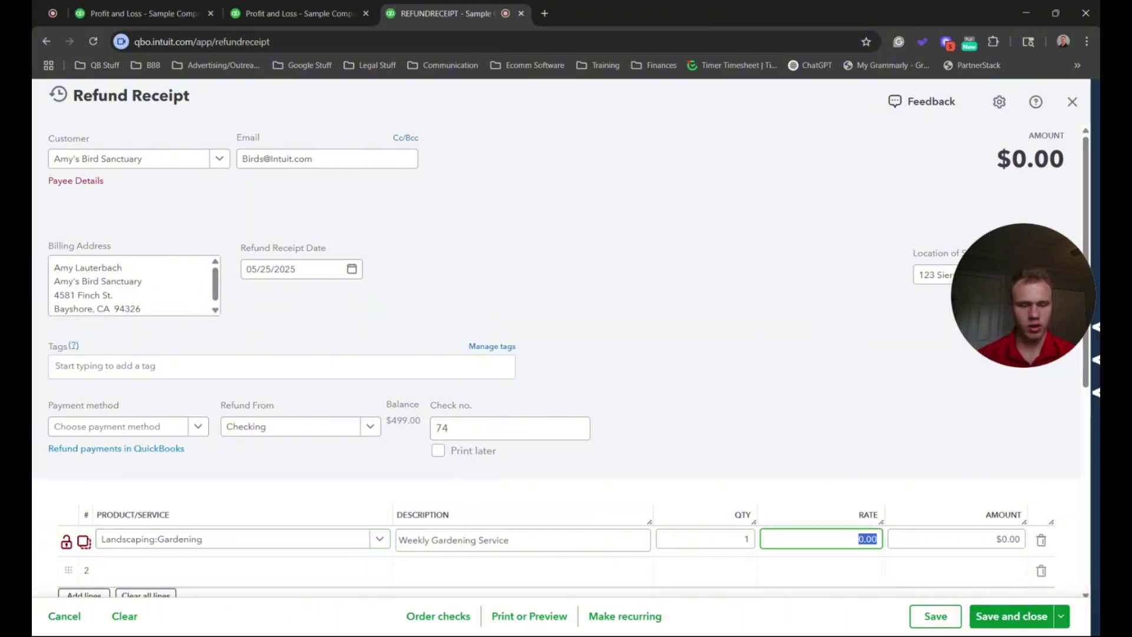
pyautogui.write('50')
pyautogui.click(746, 539)
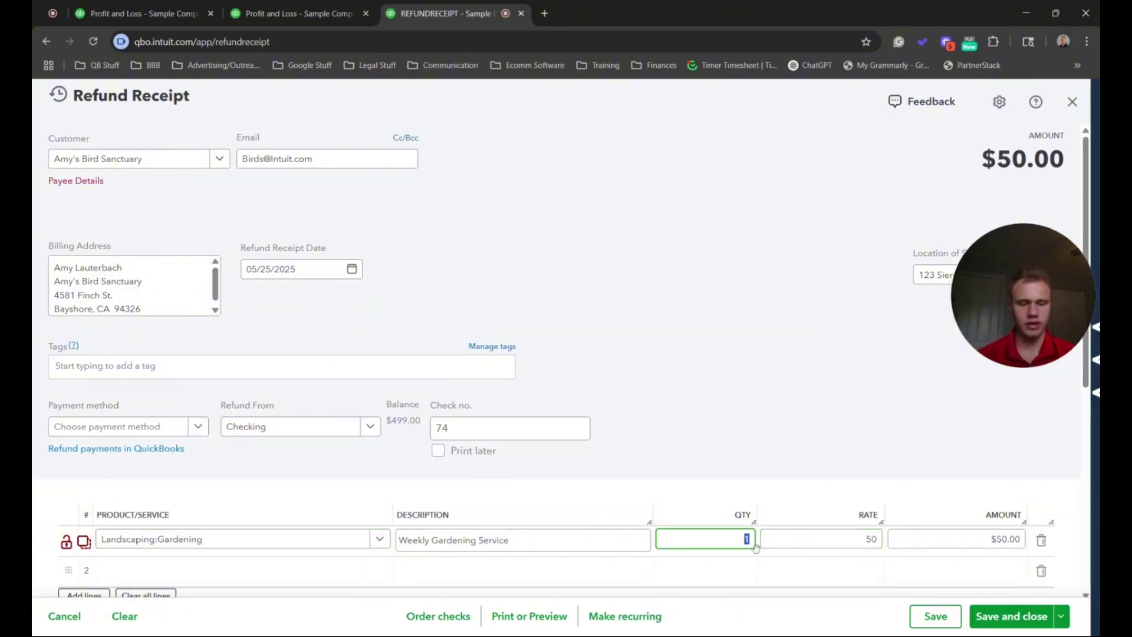
pyautogui.write('10')
pyautogui.click(689, 460)
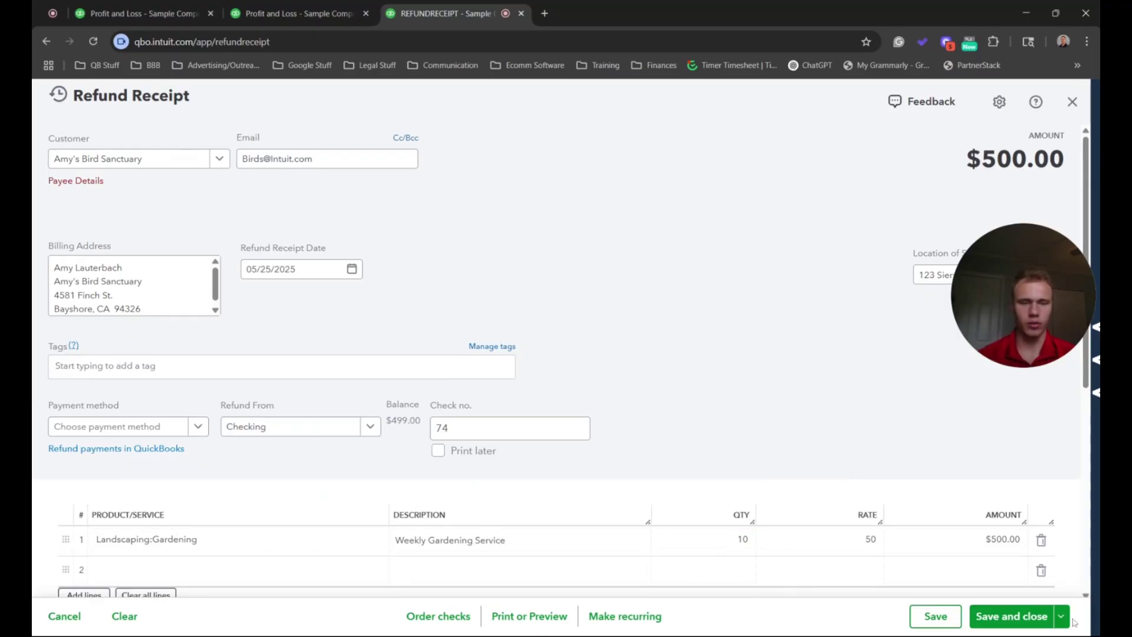
pyautogui.click(1009, 617)
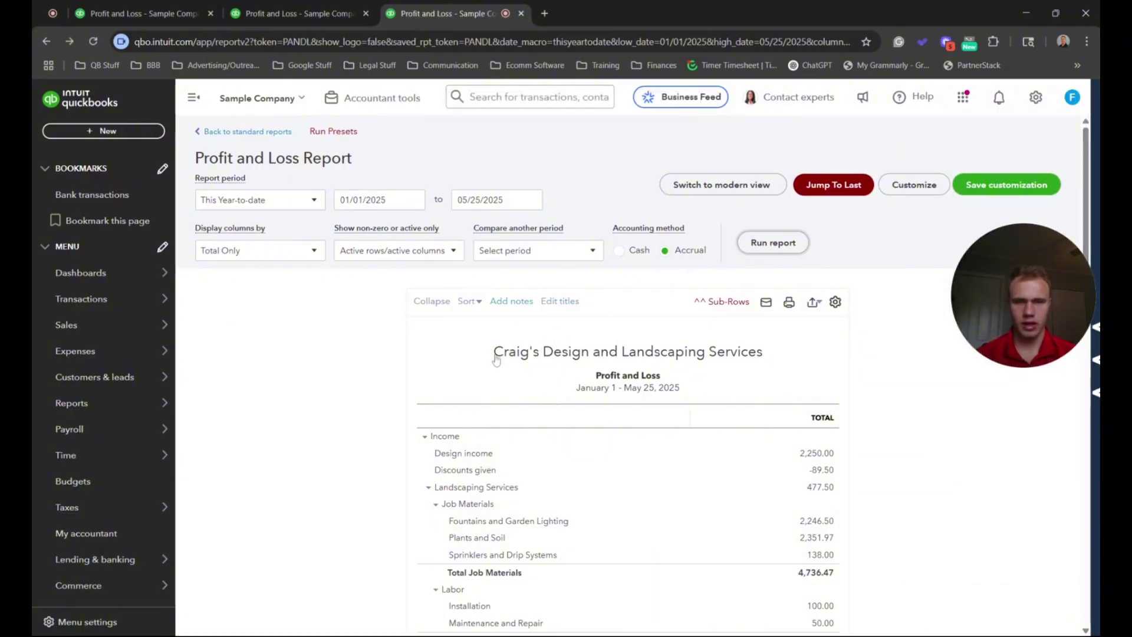
# Check the Income total and the Landscaping Services and Refunds-Allowances amounts in the Profit and Loss report after the refund.
pyautogui.click(465, 437)
pyautogui.click(449, 436)
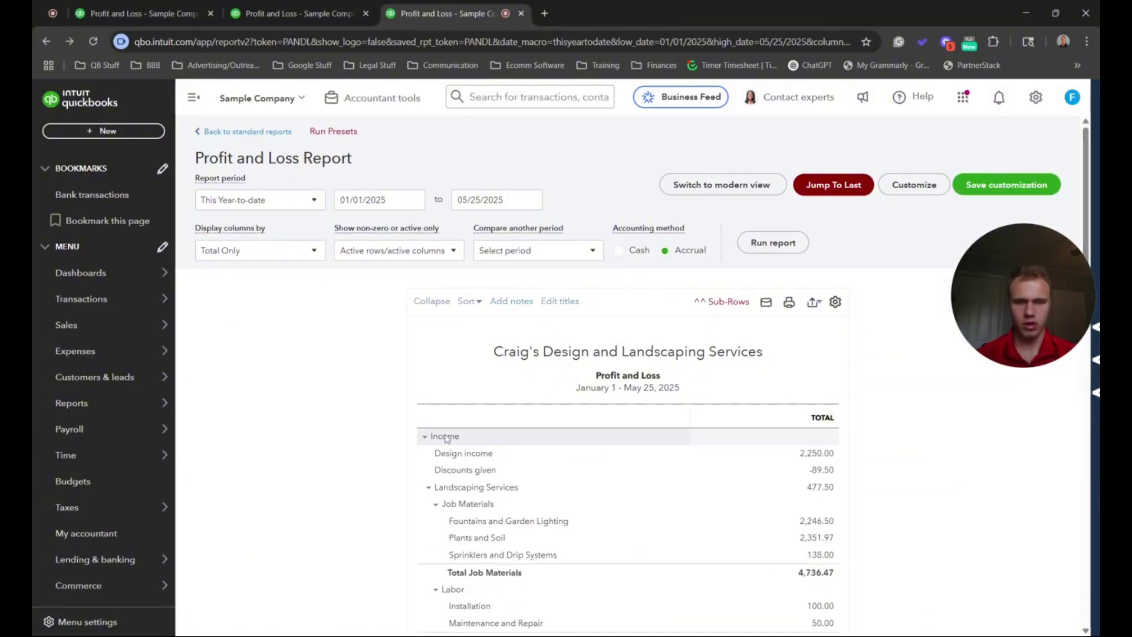
pyautogui.click(447, 437)
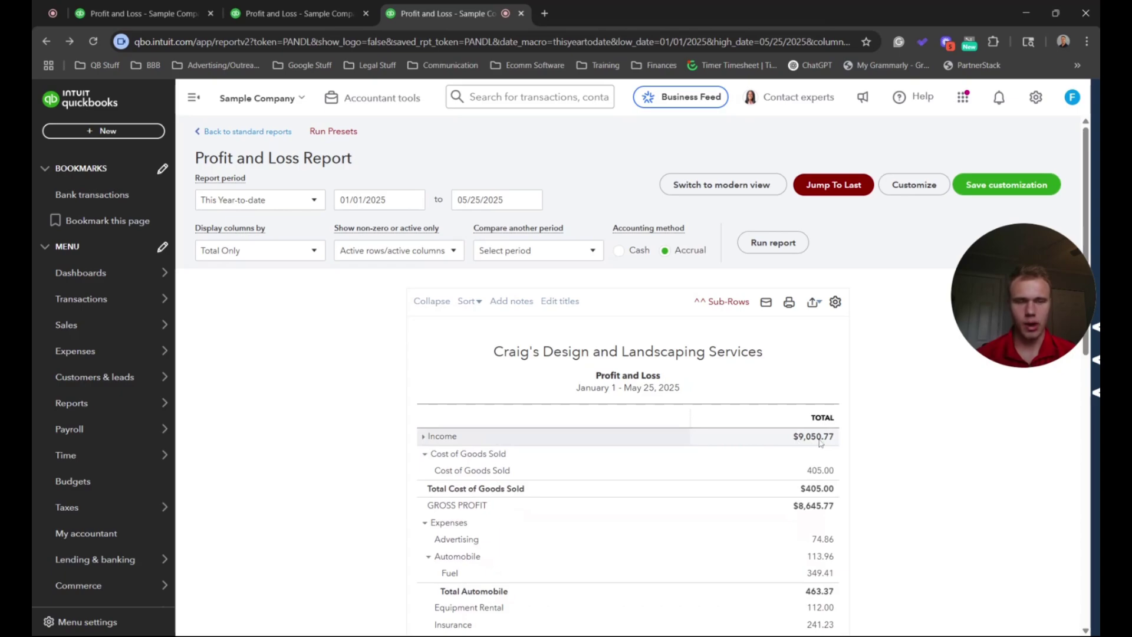
pyautogui.click(446, 439)
pyautogui.scroll(-1, 466, 434)
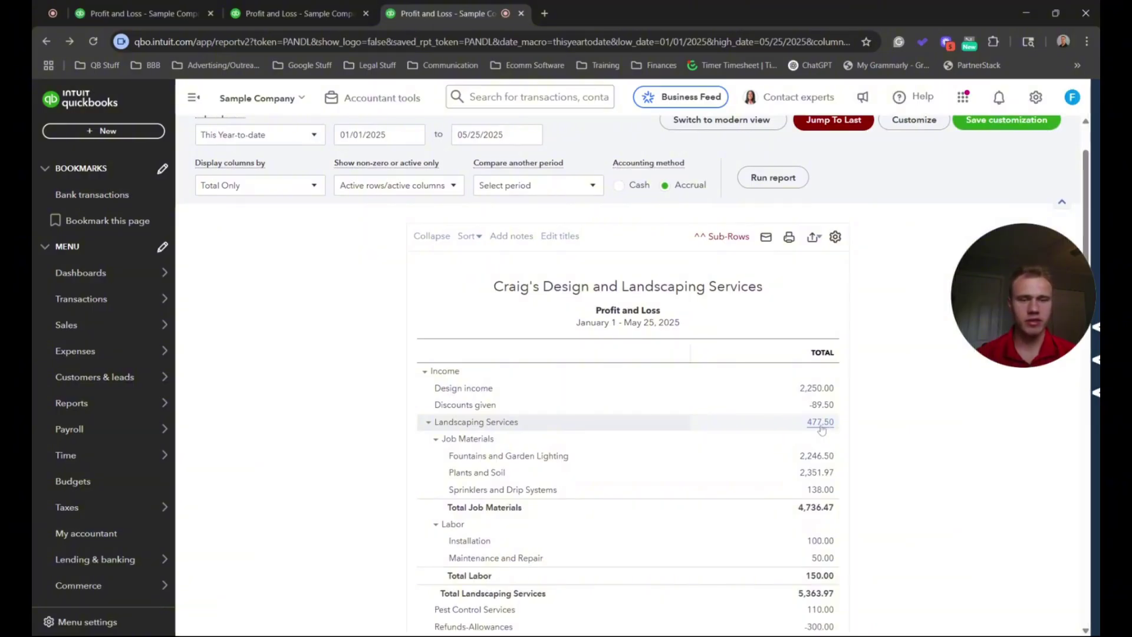
pyautogui.scroll(-1, 811, 431)
pyautogui.scroll(-1, 812, 431)
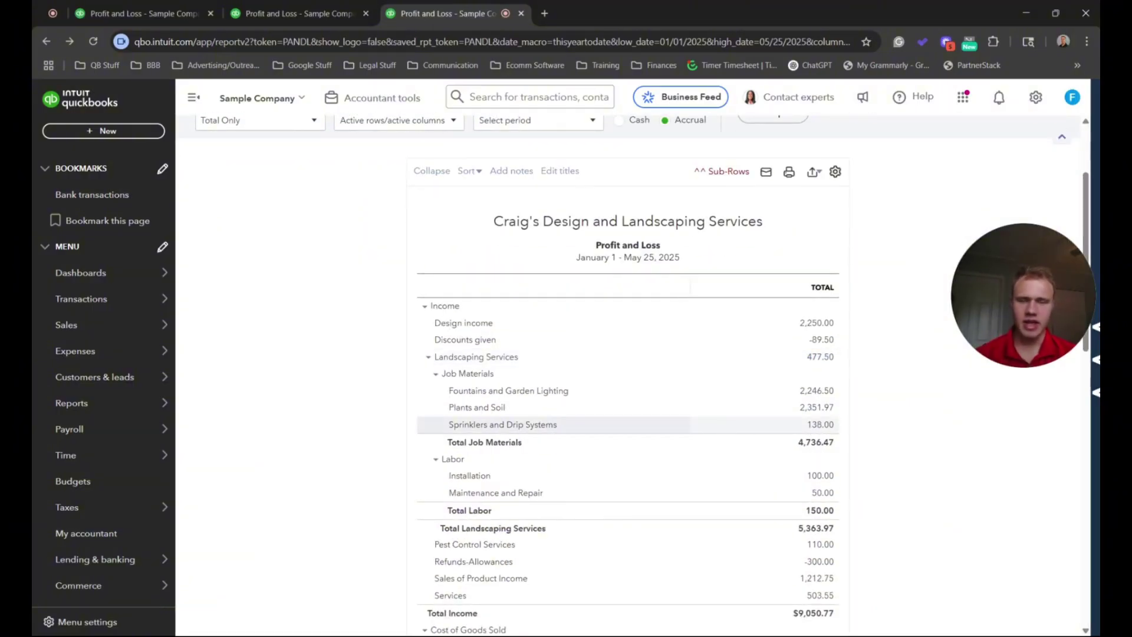
pyautogui.scroll(1, 545, 448)
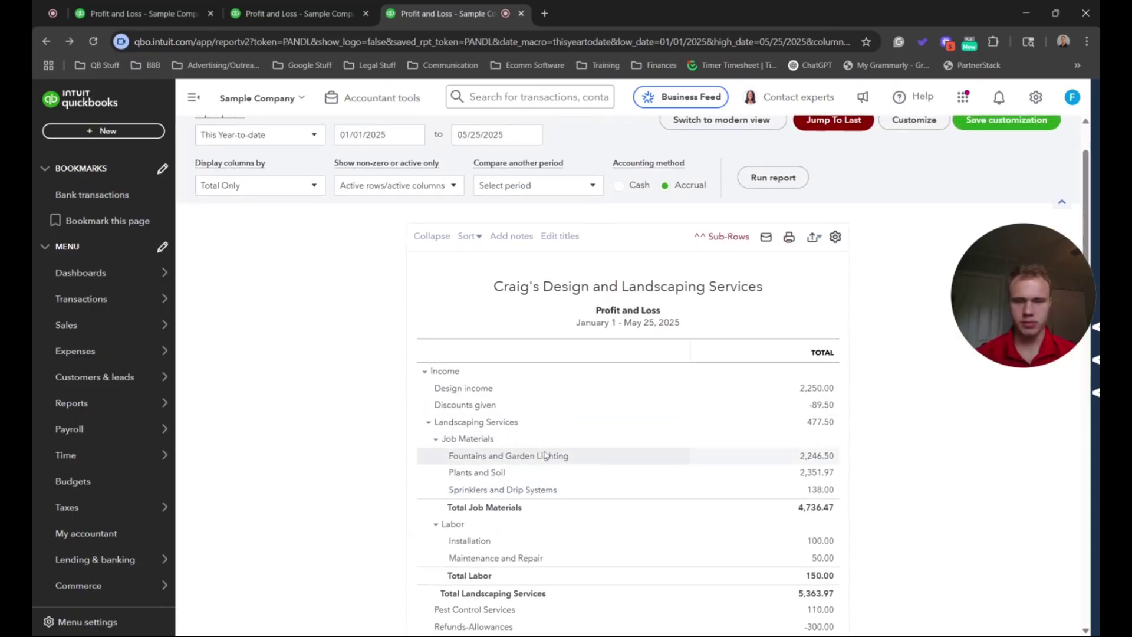
pyautogui.scroll(-3, 546, 451)
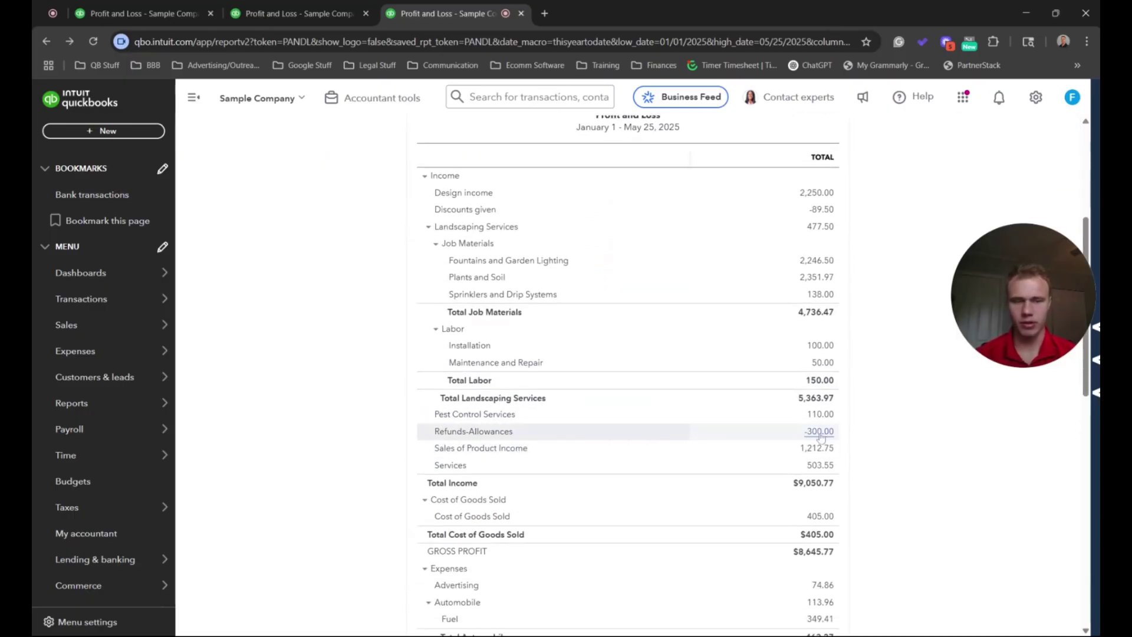
# Start a new account in the chart of accounts and name it Refunds.
pyautogui.moveTo(72, 298)
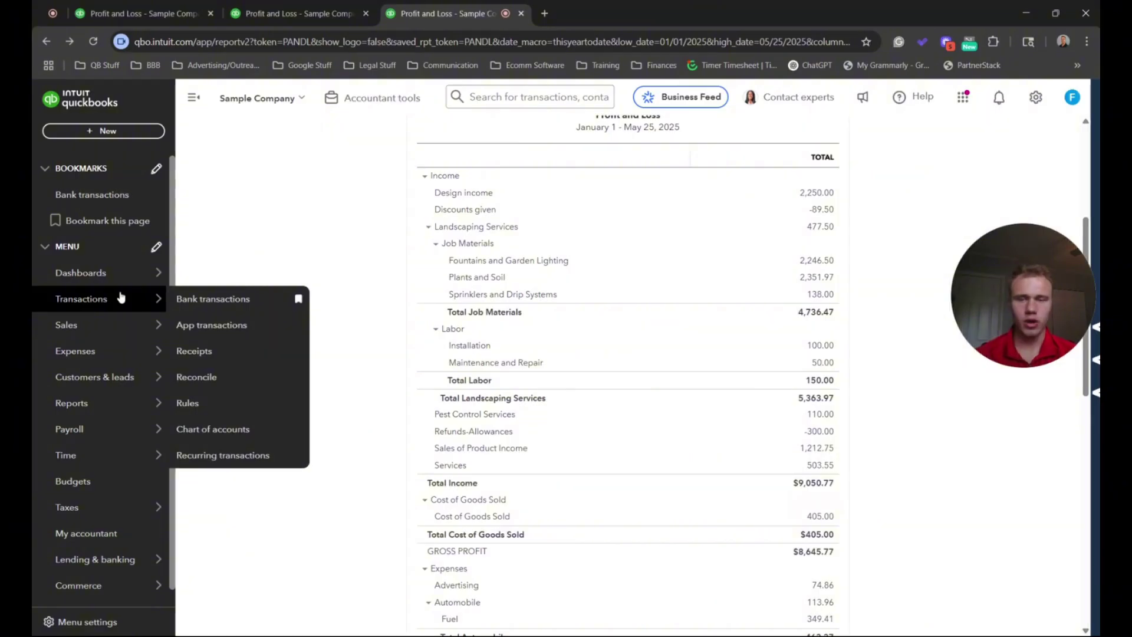
pyautogui.click(197, 430)
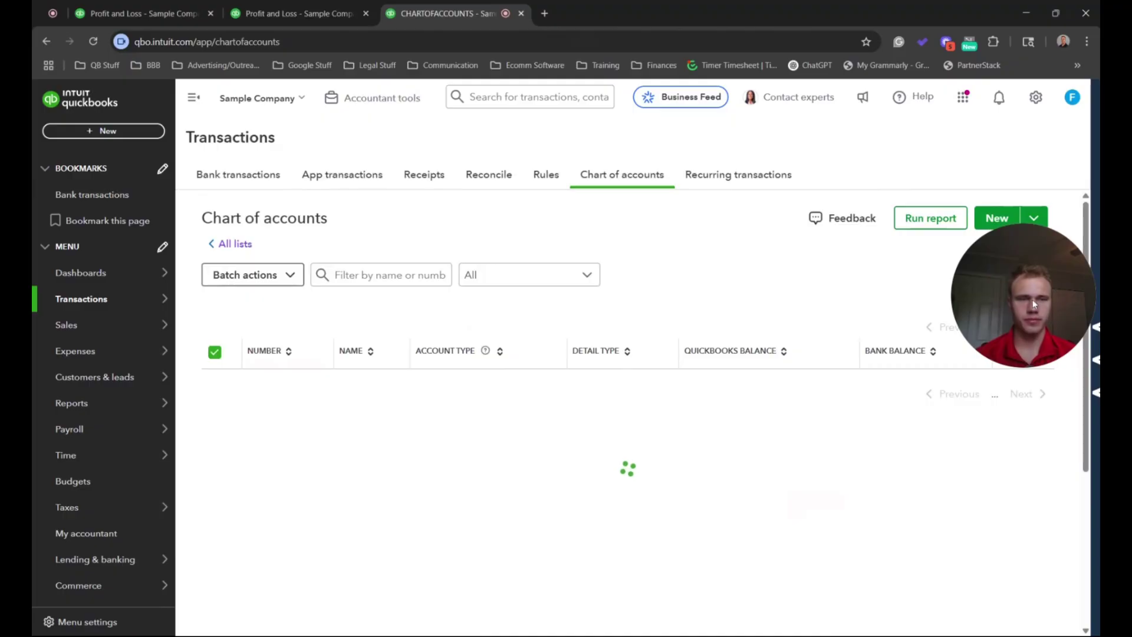
pyautogui.click(997, 218)
pyautogui.write('R')
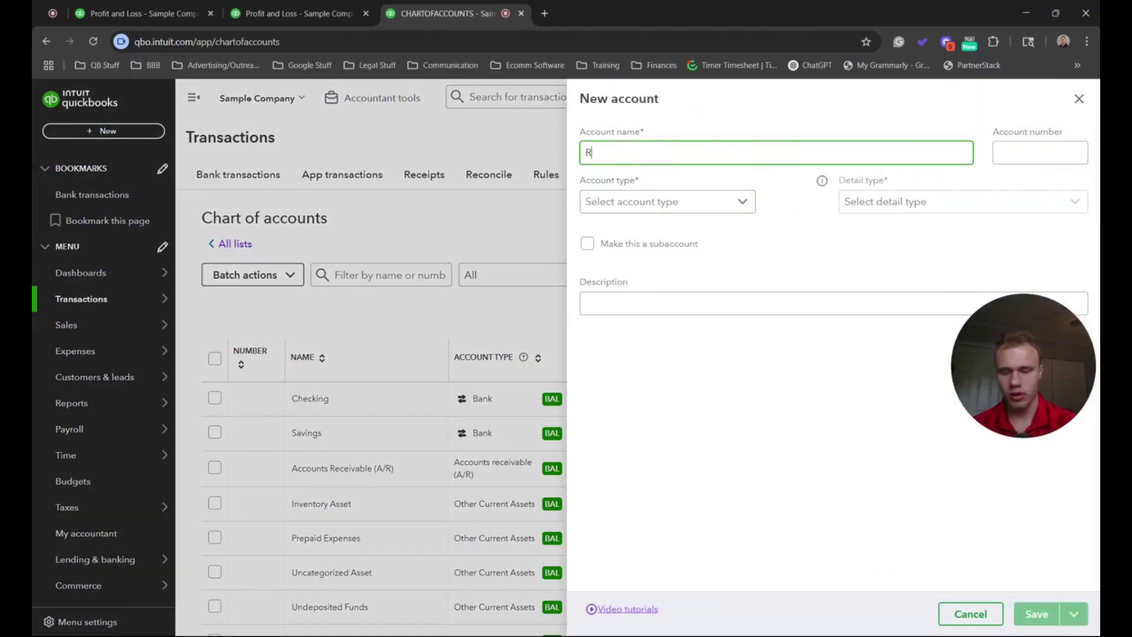
pyautogui.write('efunds')
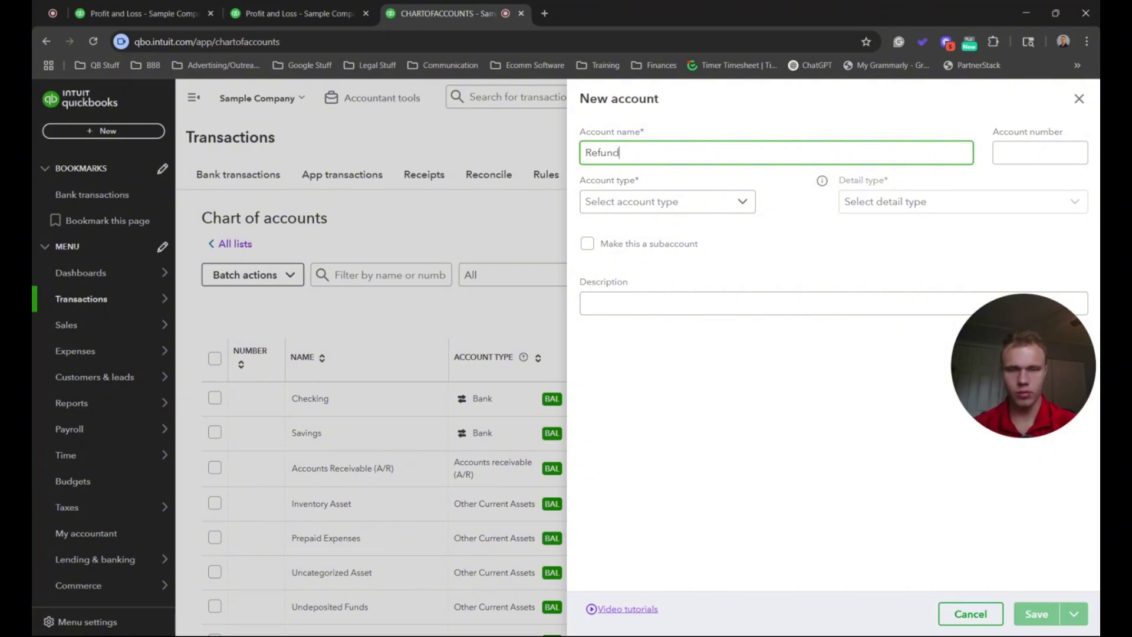
# Set the new account's type to Income with detail type Discounts/Refunds Given, and save it.
pyautogui.click(664, 201)
pyautogui.scroll(-5, 666, 330)
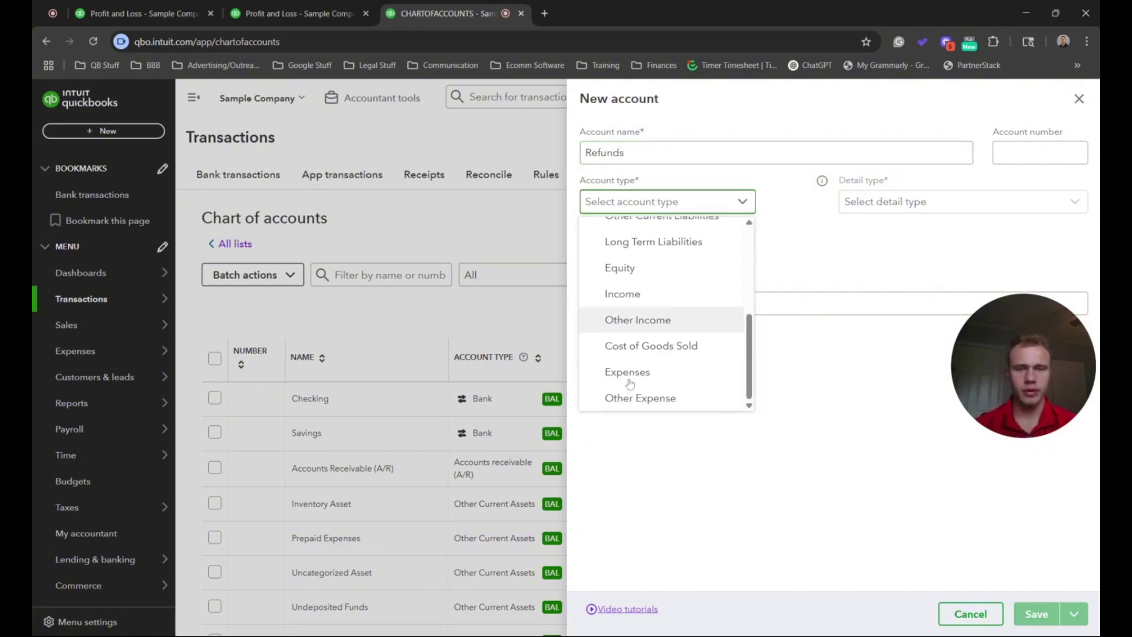
pyautogui.click(651, 305)
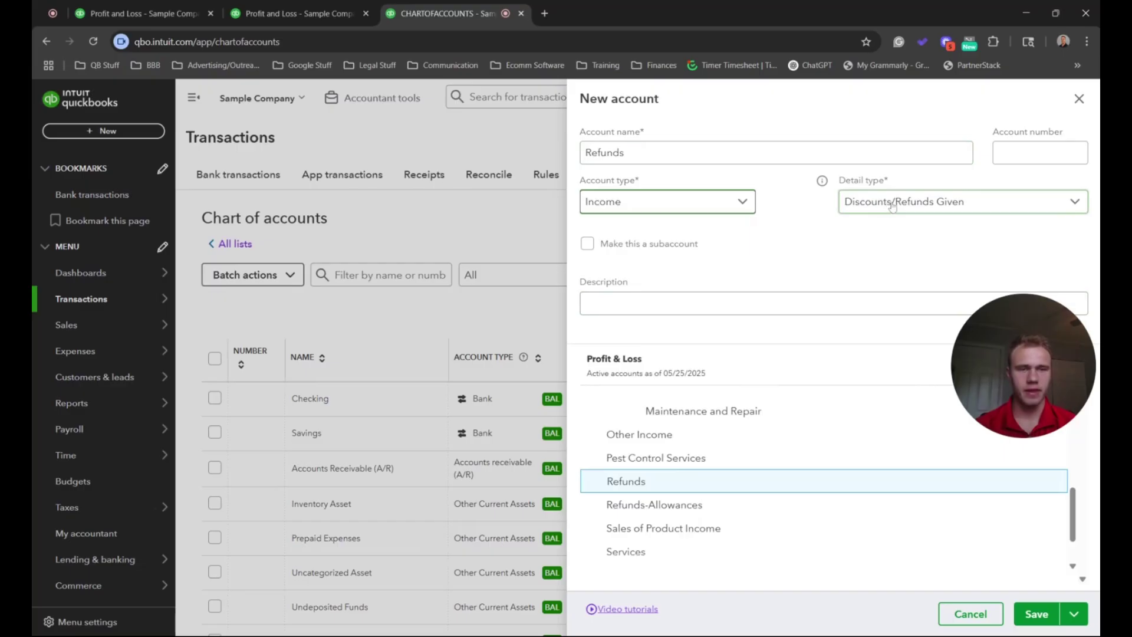
pyautogui.click(912, 201)
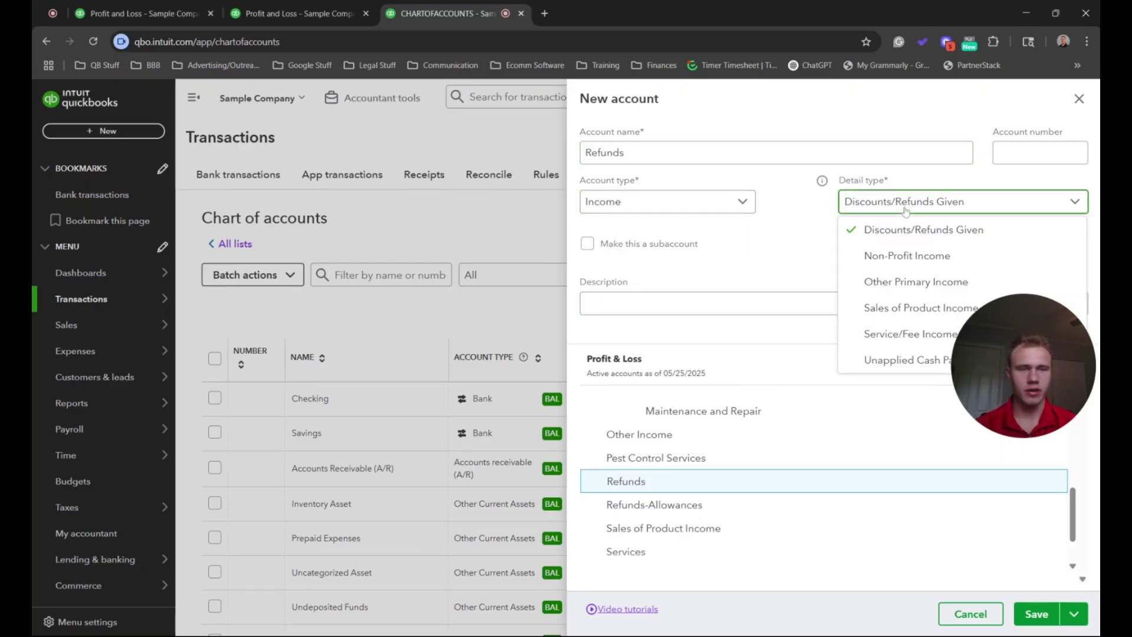
pyautogui.click(844, 230)
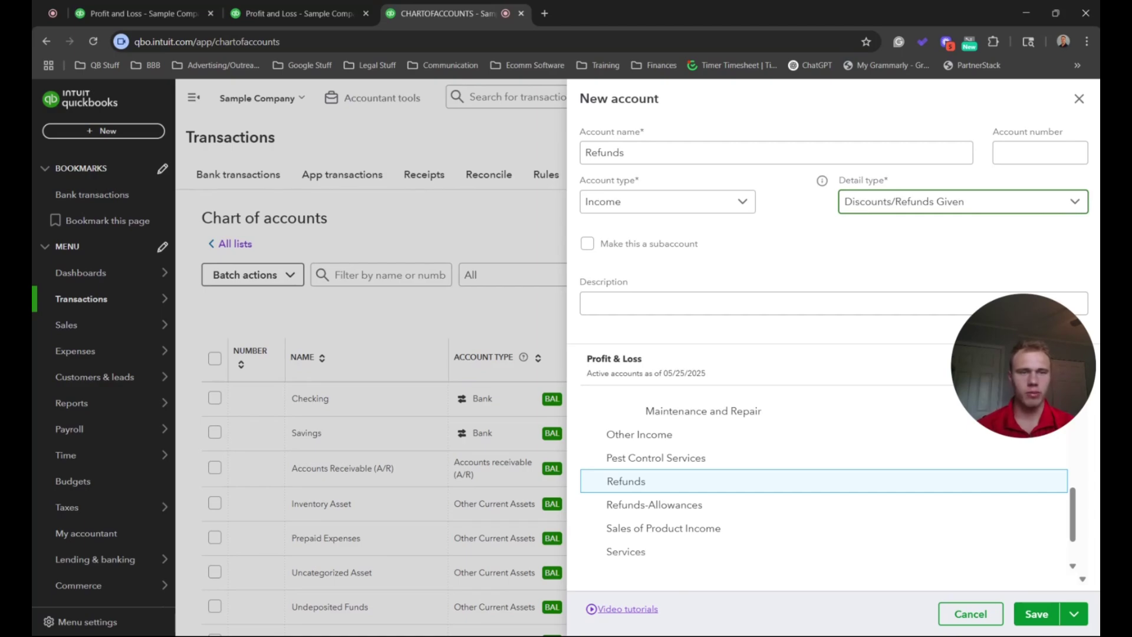
pyautogui.click(1045, 617)
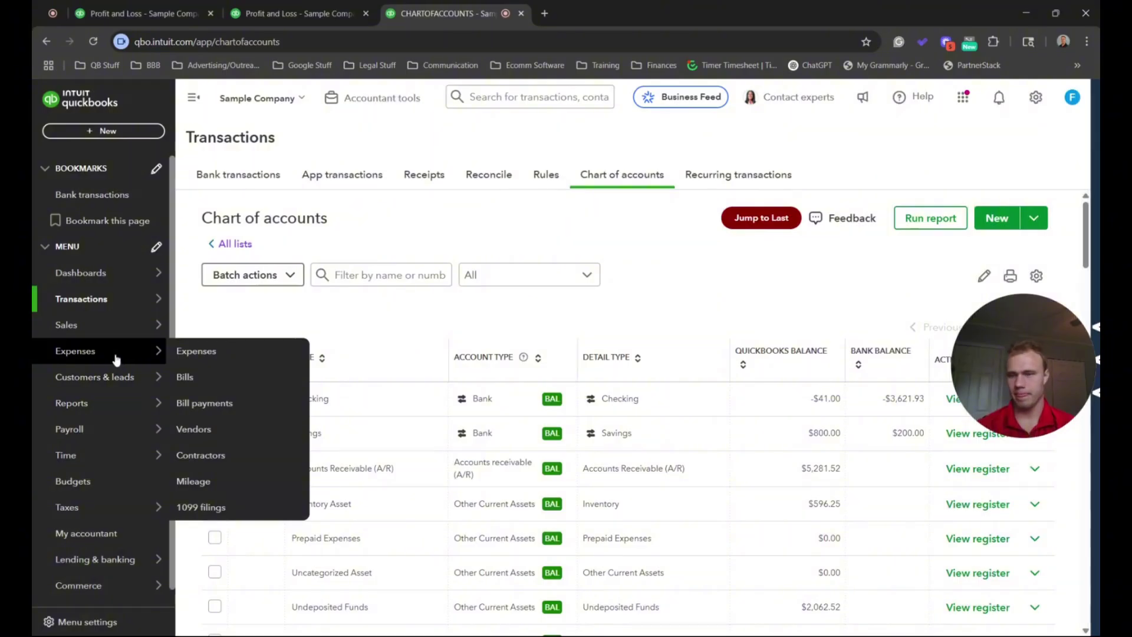
# Run the standard Profit and Loss report and look at its Income section collapsed and expanded.
pyautogui.moveTo(97, 378)
pyautogui.moveTo(76, 405)
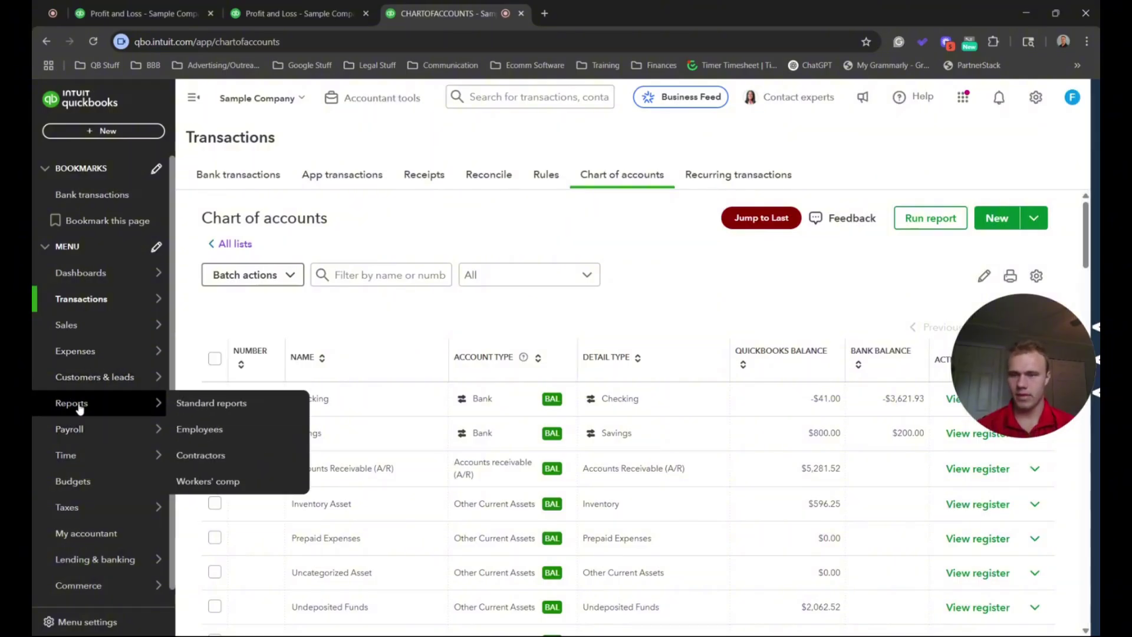
pyautogui.click(228, 412)
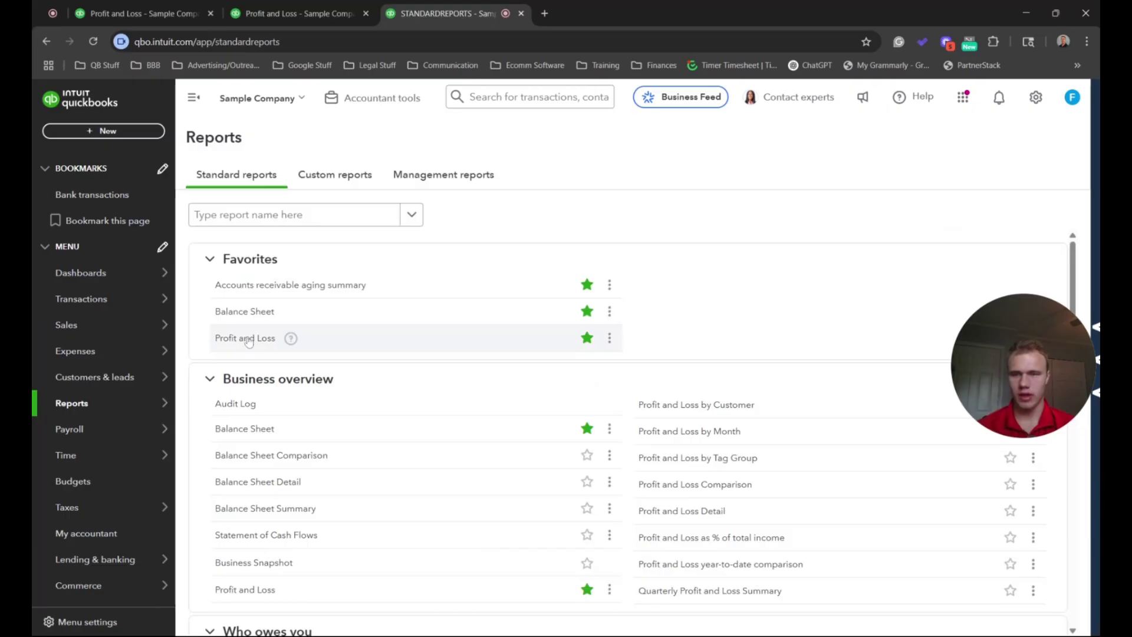
pyautogui.click(248, 340)
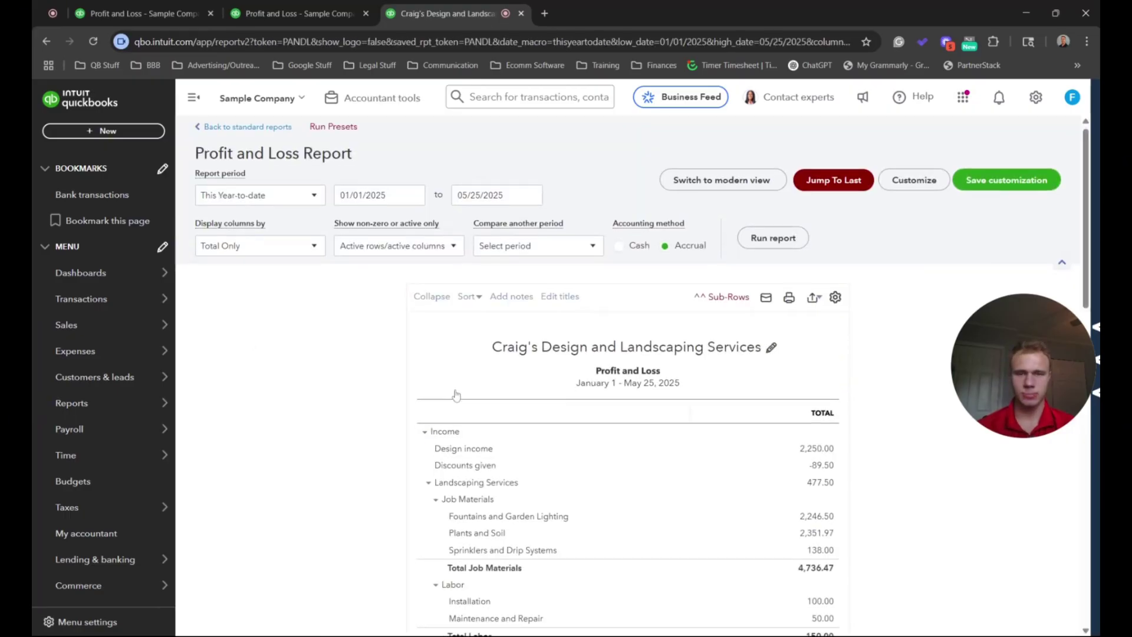
pyautogui.scroll(-1, 456, 386)
pyautogui.click(445, 371)
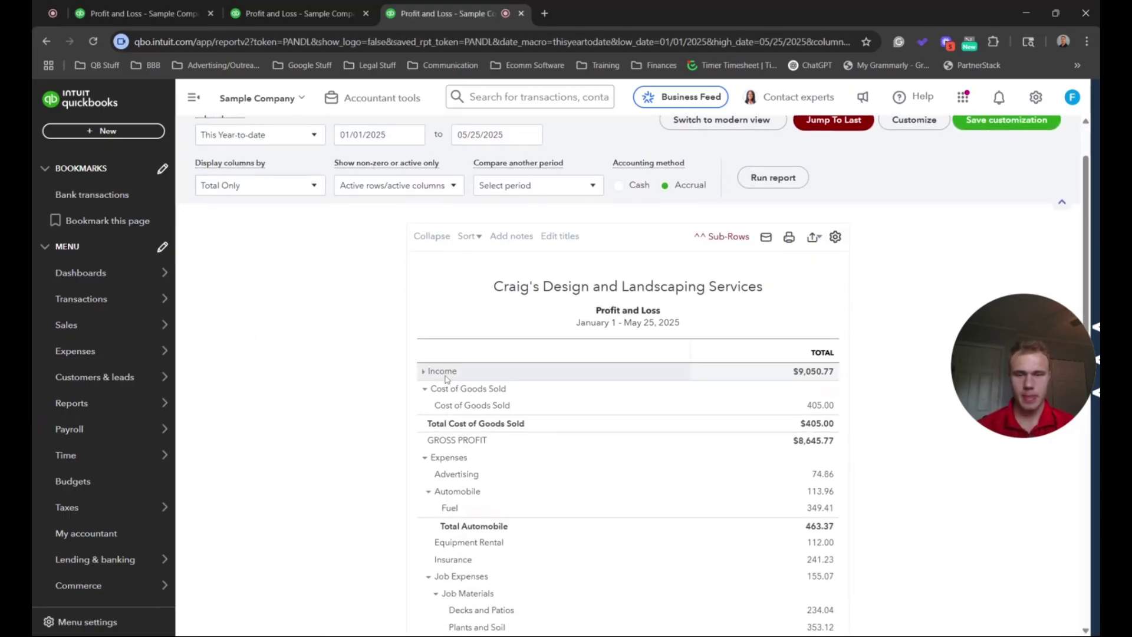
pyautogui.click(443, 371)
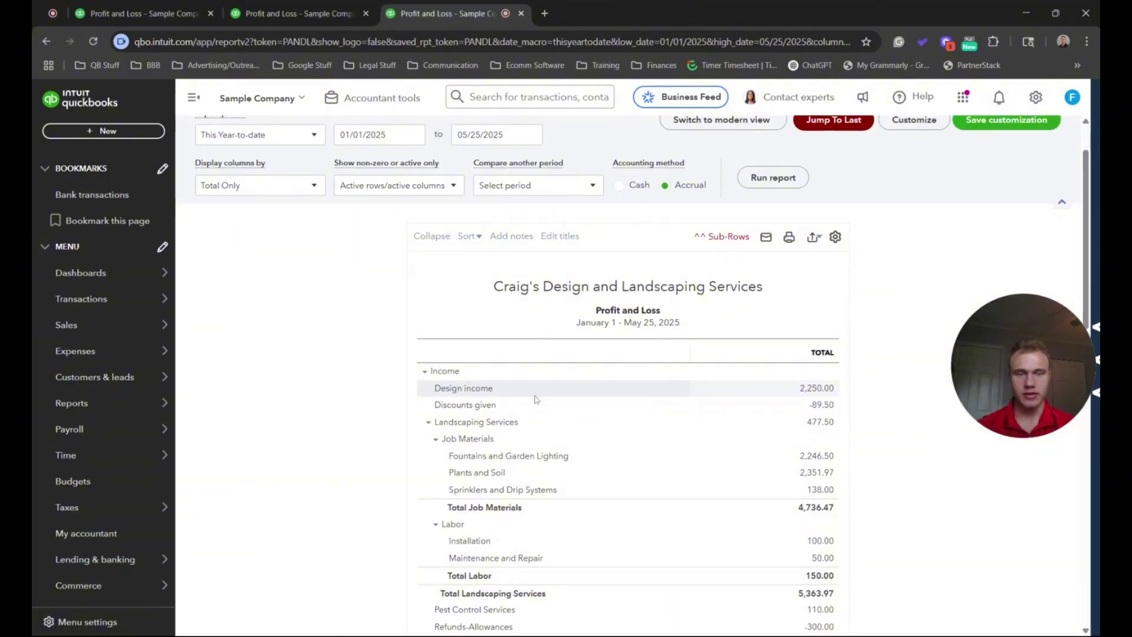
# Examine the Refunds-Allowances, Discounts given, Design income and Landscaping Services lines in the Profit and Loss report.
pyautogui.scroll(-1, 593, 387)
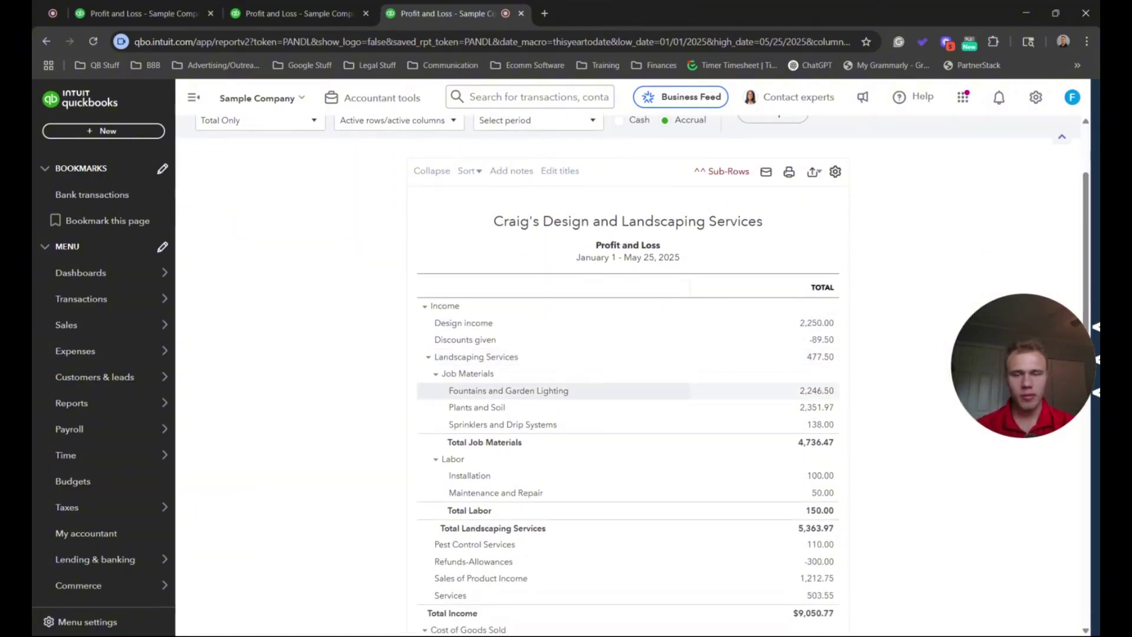
pyautogui.scroll(-1, 519, 431)
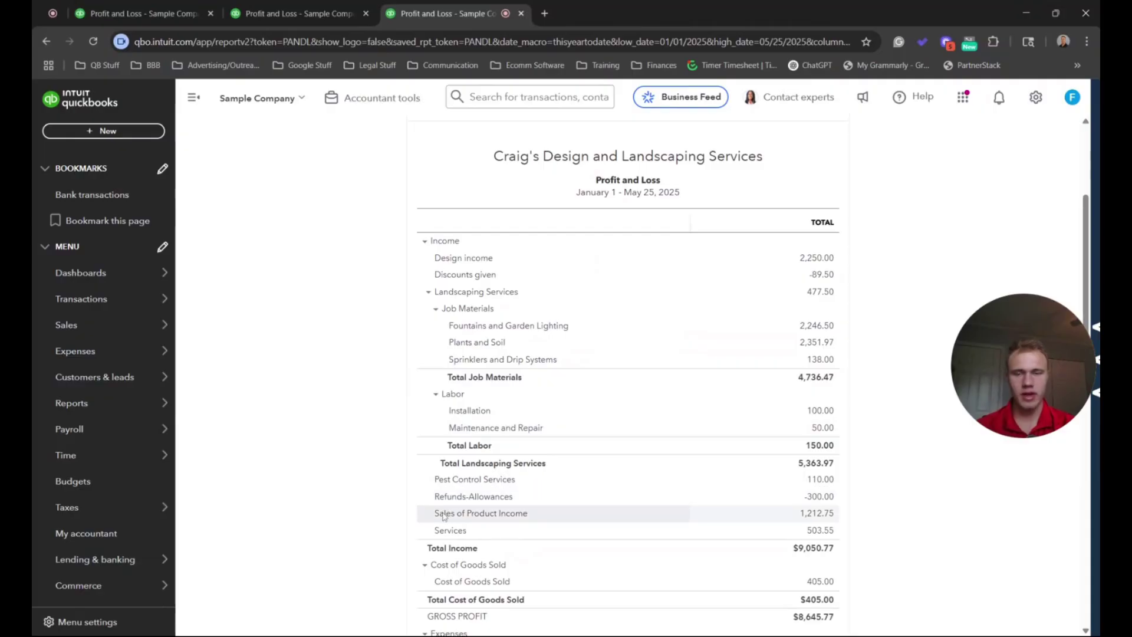
pyautogui.moveTo(444, 497); pyautogui.dragTo(502, 491)
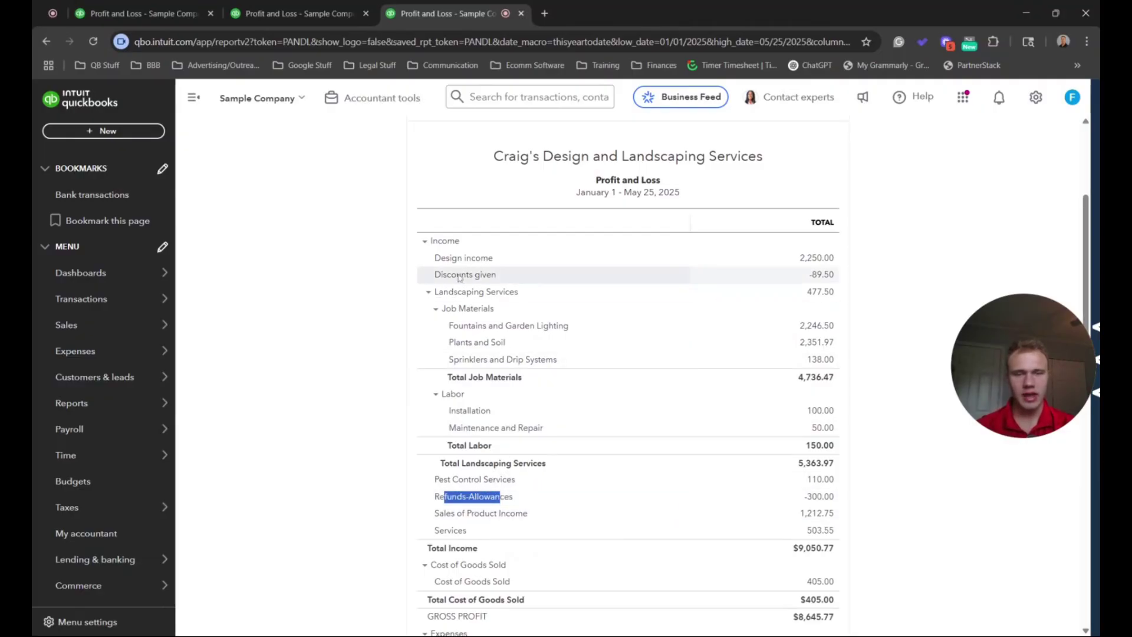
pyautogui.moveTo(457, 275); pyautogui.dragTo(494, 276)
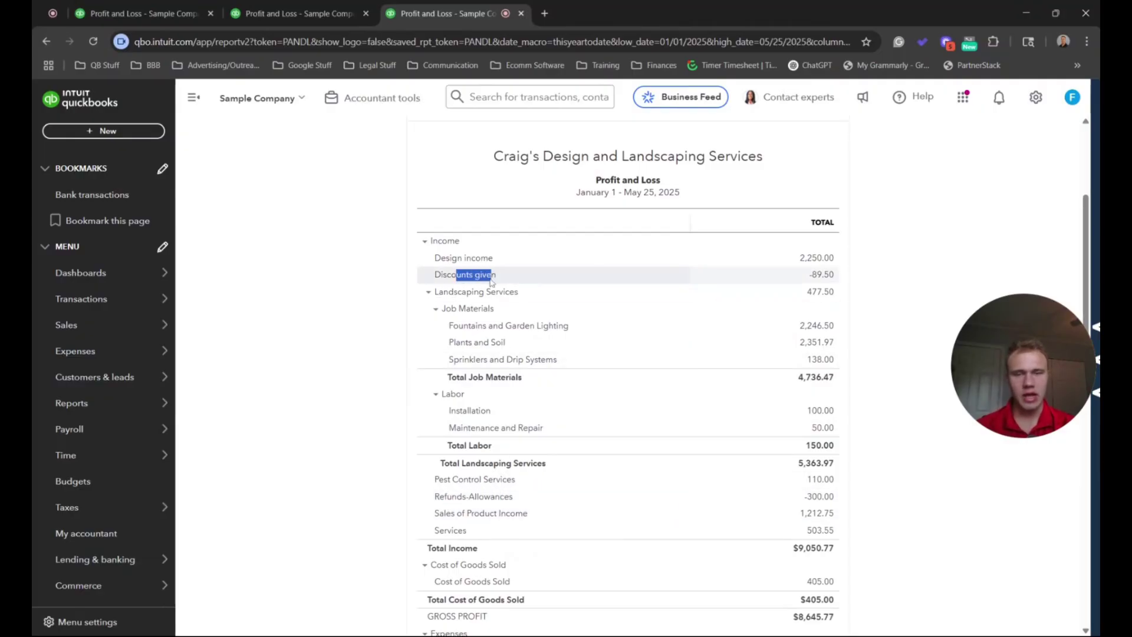
pyautogui.click(437, 245)
pyautogui.click(437, 244)
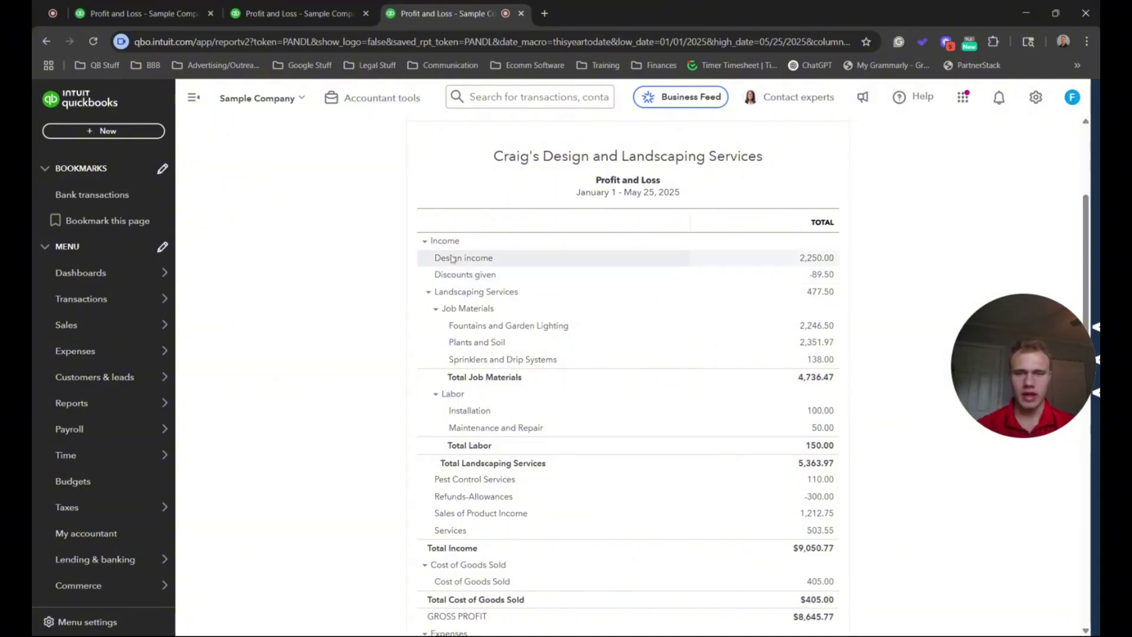
pyautogui.moveTo(444, 262); pyautogui.dragTo(489, 260)
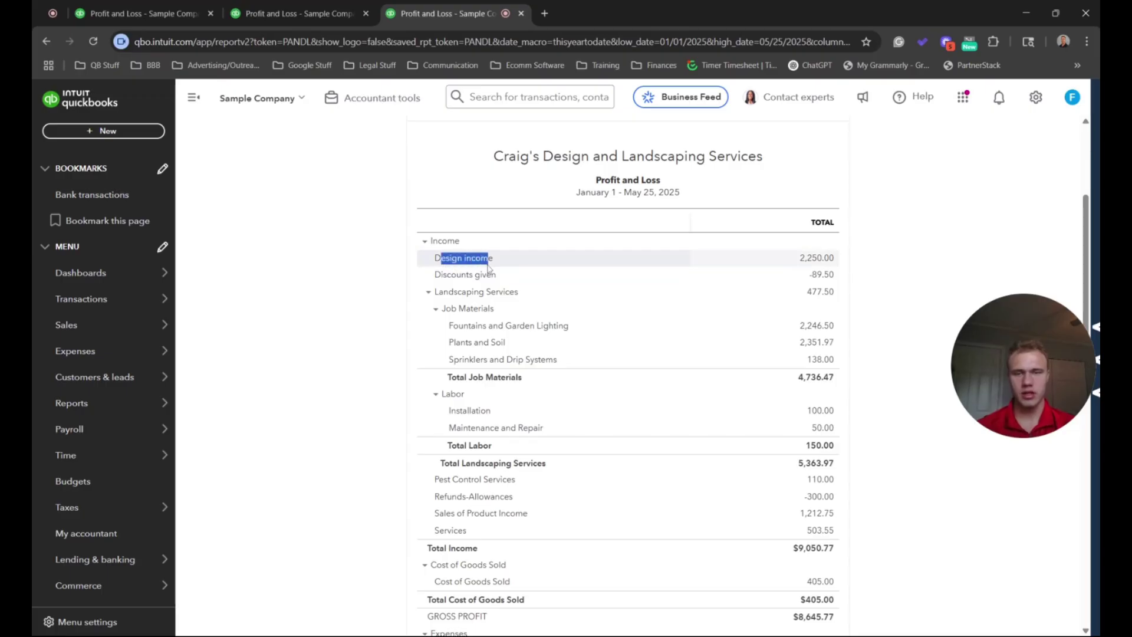
pyautogui.click(444, 295)
pyautogui.moveTo(444, 294); pyautogui.dragTo(513, 295)
# Create a new journal entry dated 05/31/2025.
pyautogui.click(65, 135)
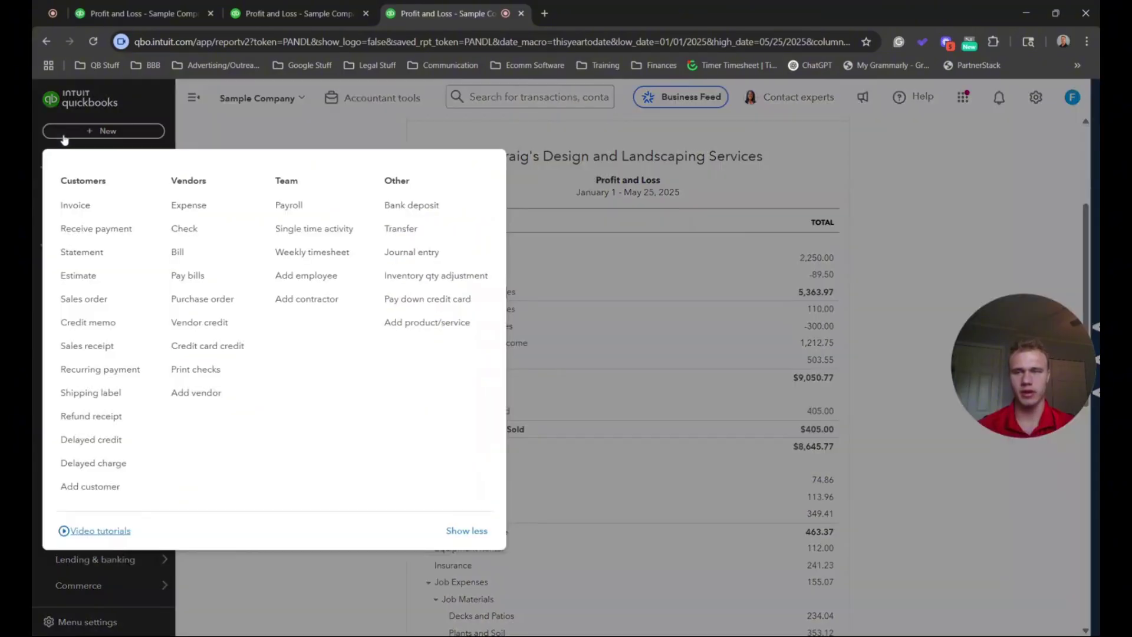
pyautogui.click(403, 253)
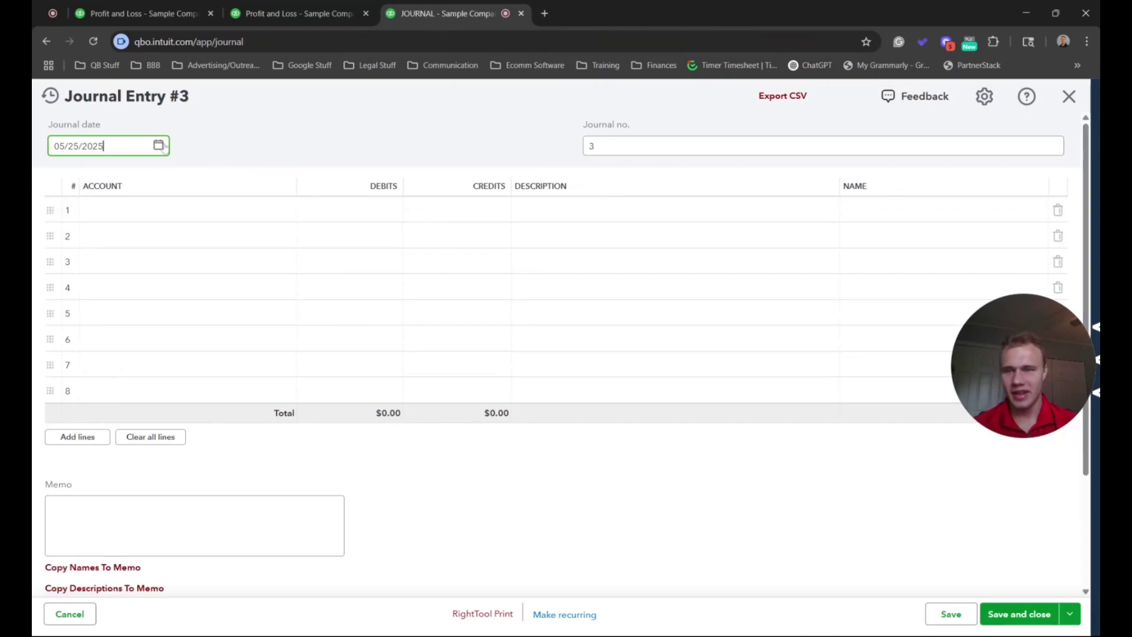
pyautogui.click(159, 145)
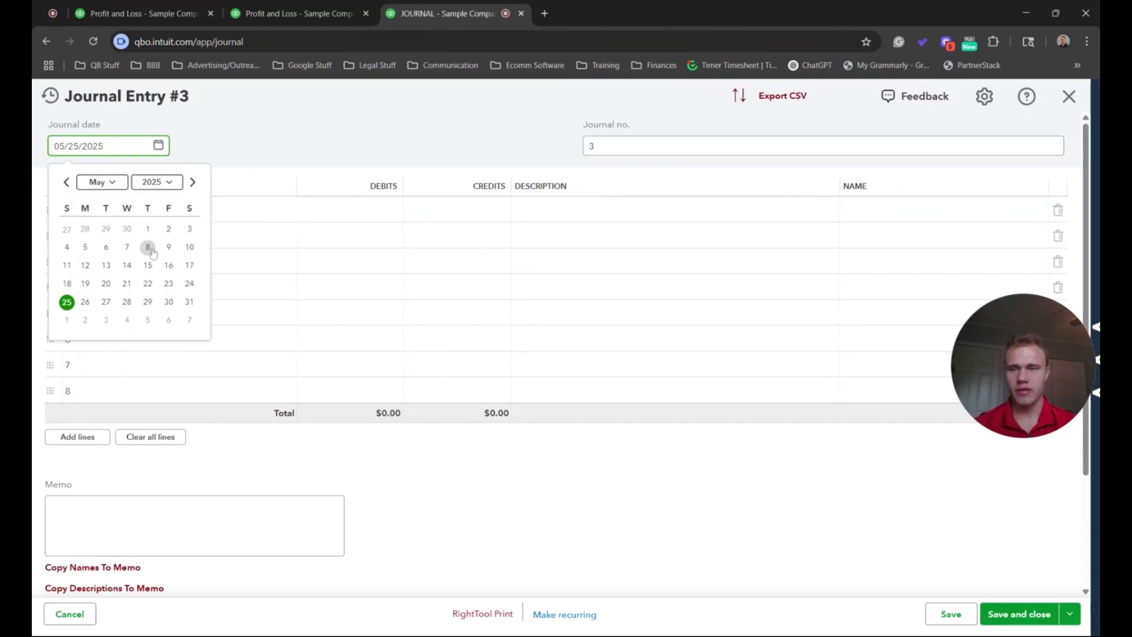
pyautogui.click(189, 302)
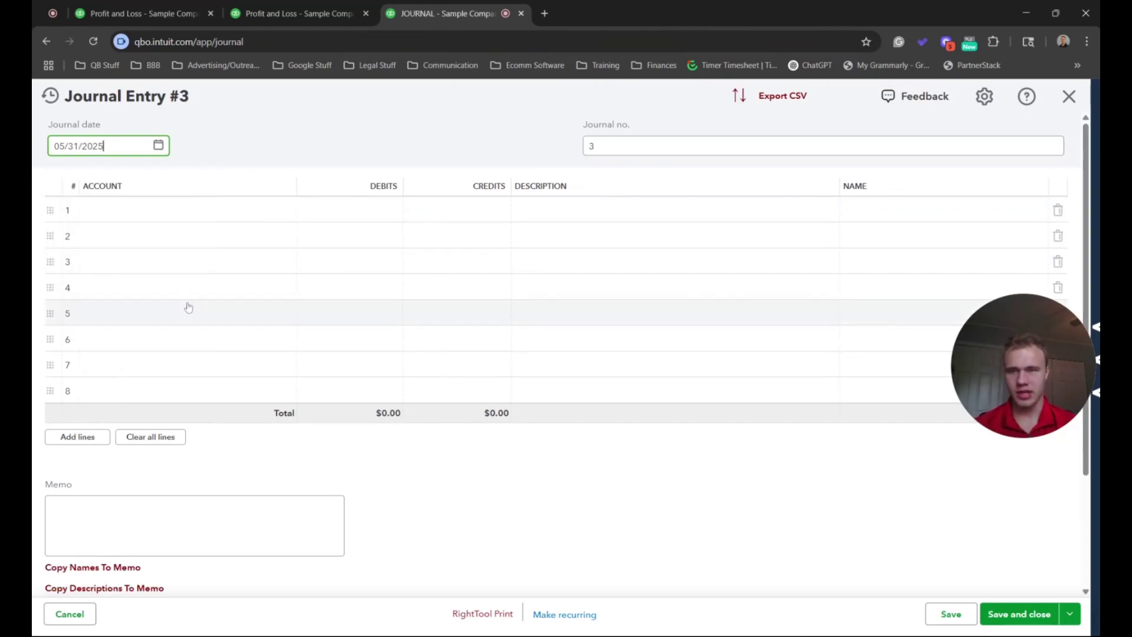
pyautogui.click(158, 146)
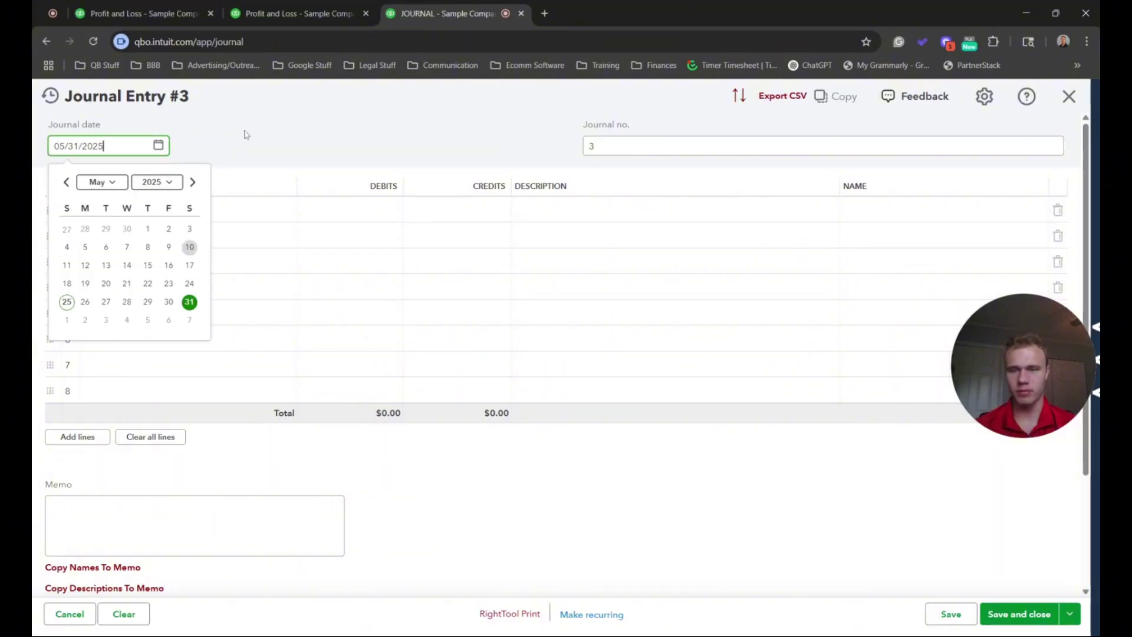
pyautogui.click(217, 145)
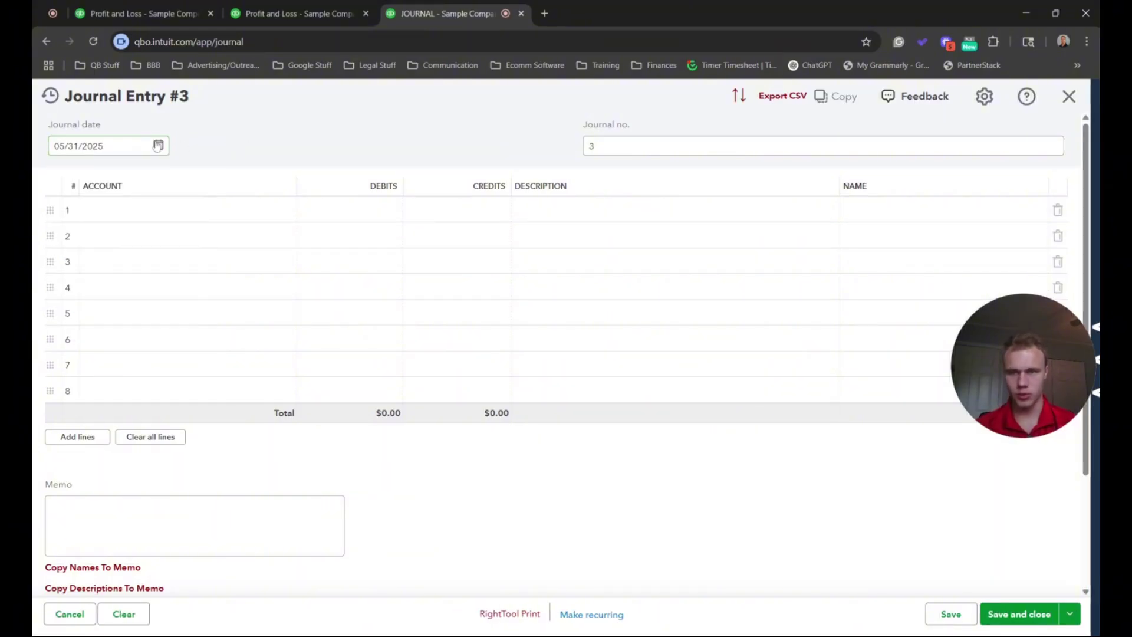
pyautogui.click(136, 210)
pyautogui.click(140, 210)
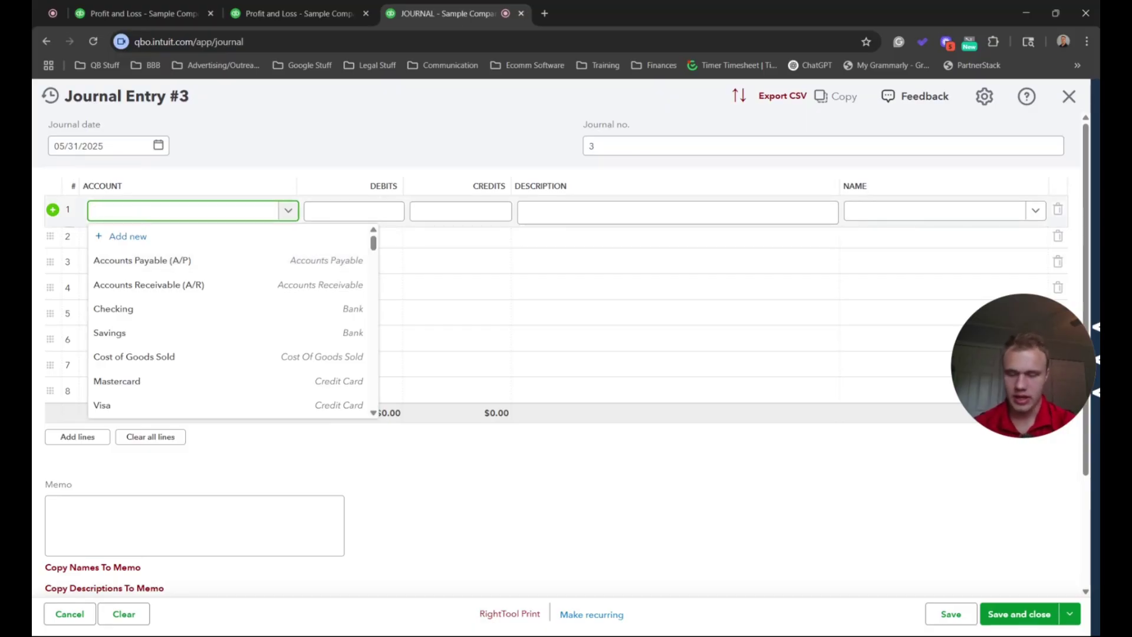
pyautogui.write('sal')
pyautogui.press('BackSpace')
pyautogui.press('BackSpace')
pyautogui.press('BackSpace')
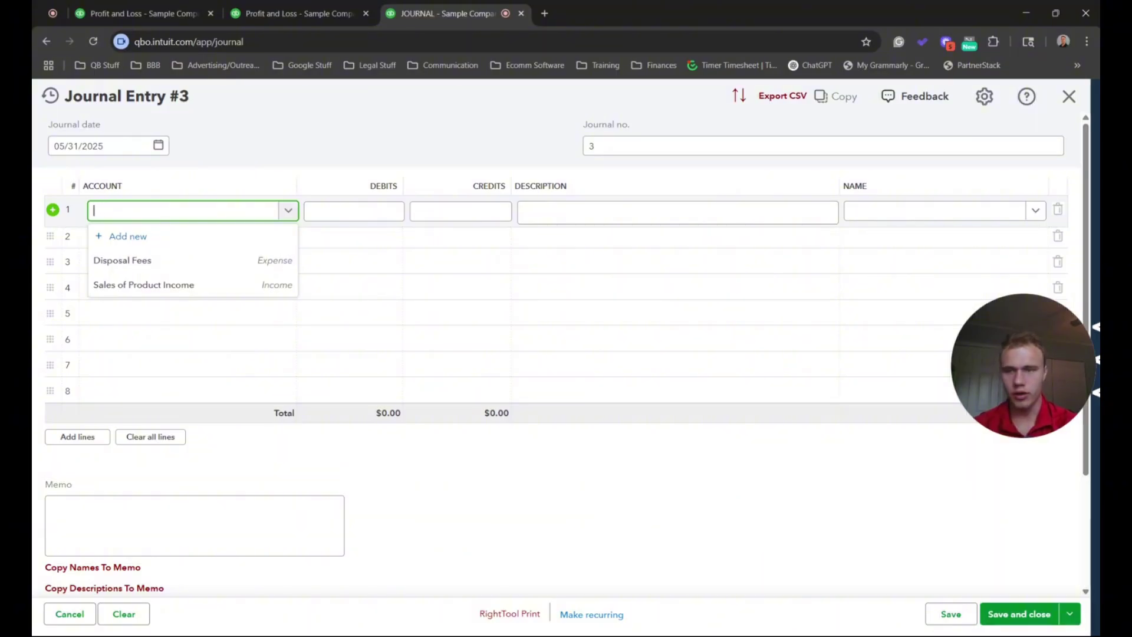
pyautogui.click(159, 185)
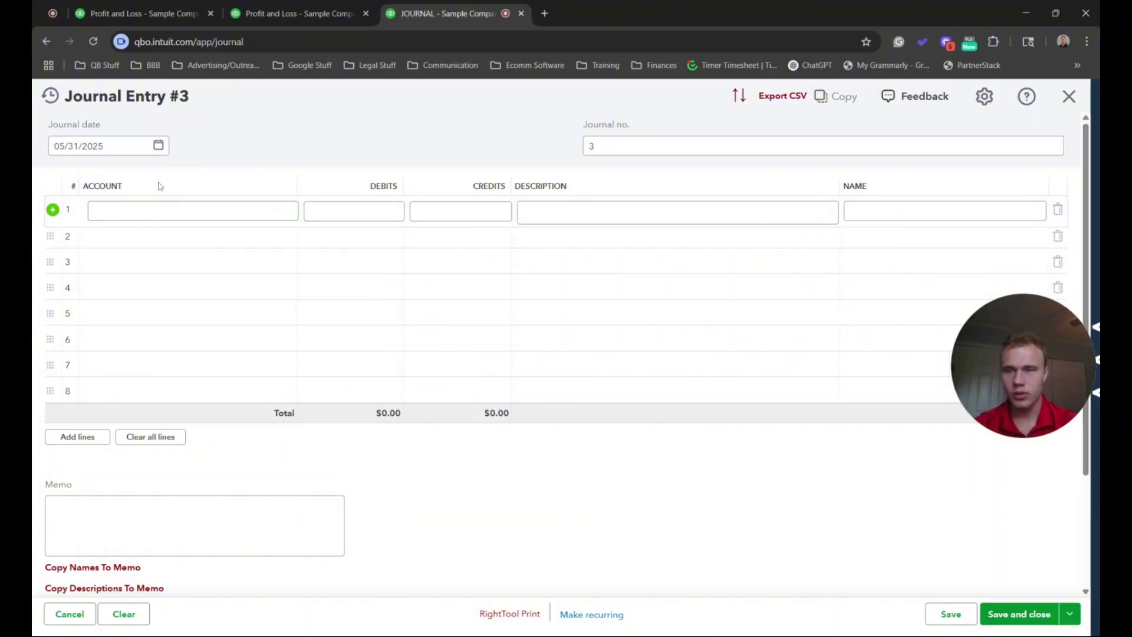
# On line 2 of the journal entry, credit 500 to the Sales of Product Income account.
pyautogui.click(137, 236)
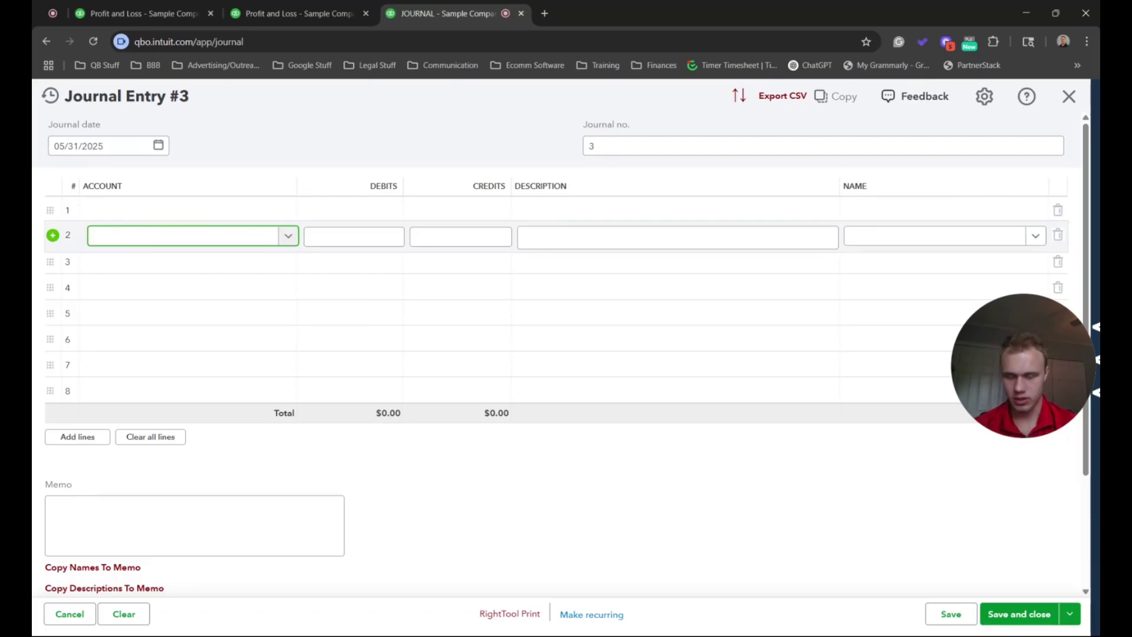
pyautogui.write('sales')
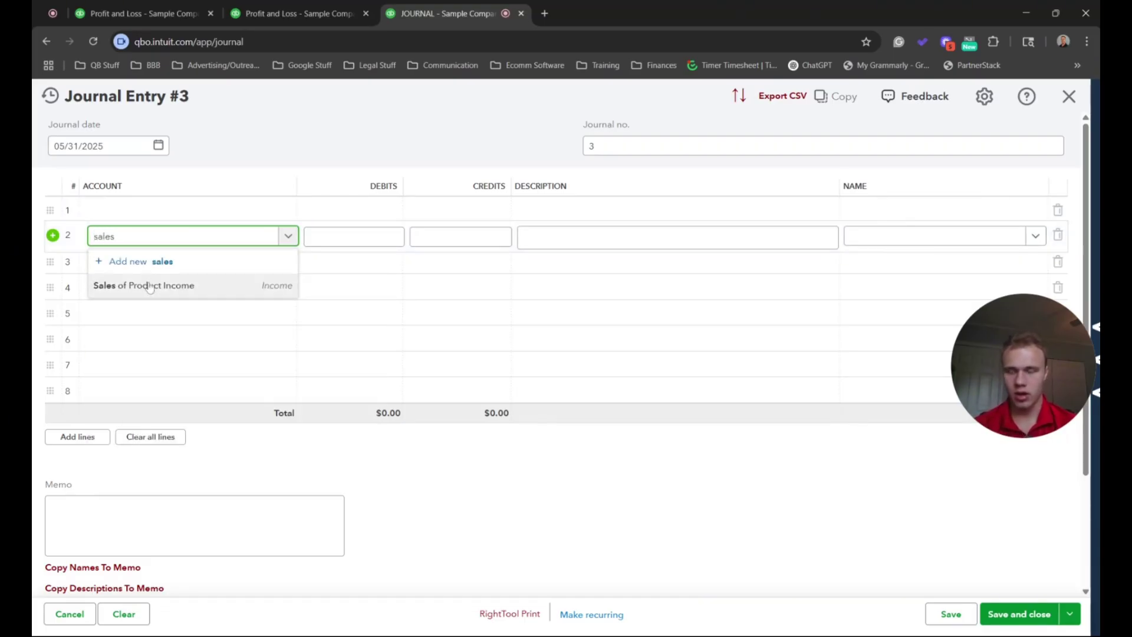
pyautogui.click(150, 284)
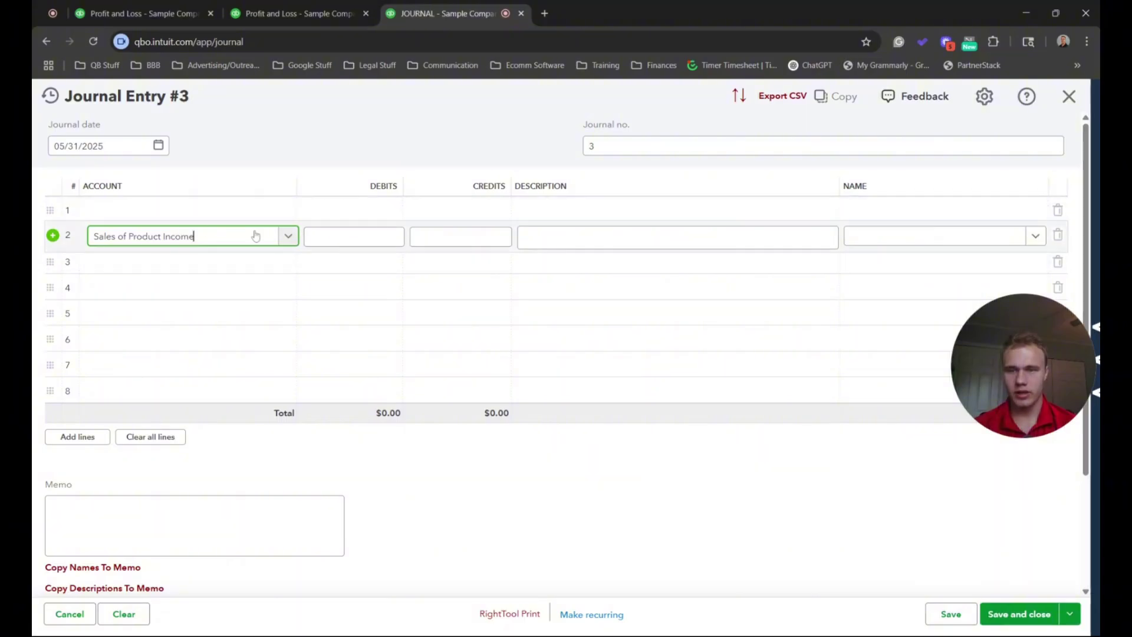
pyautogui.click(505, 237)
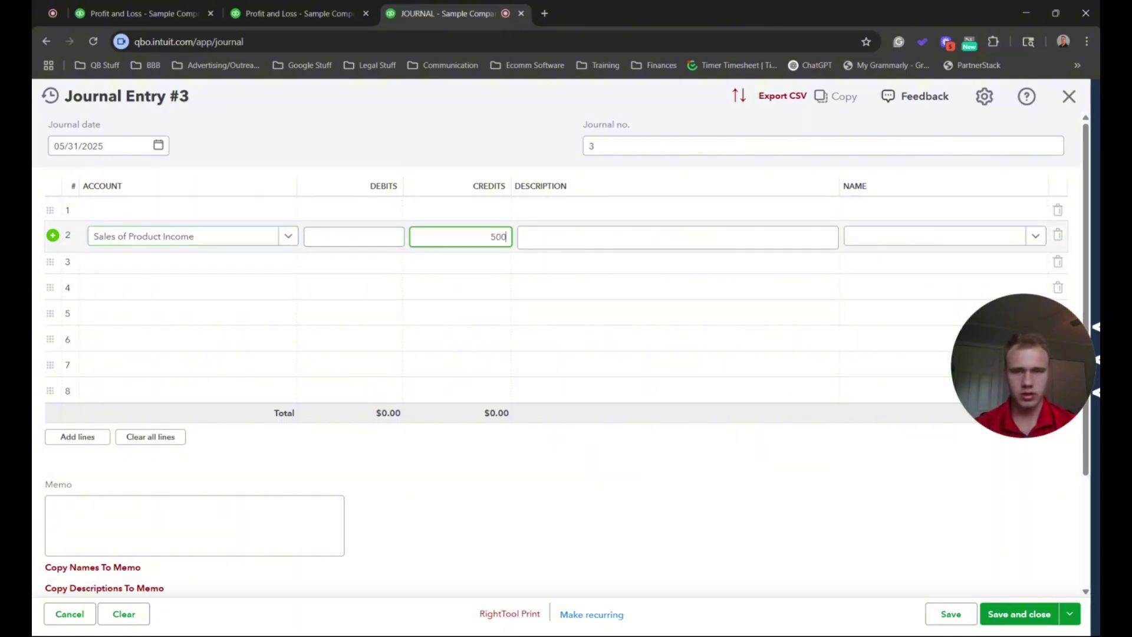
# On line 1 of the journal entry, debit 500 to the Refunds-Allowances account.
pyautogui.click(180, 212)
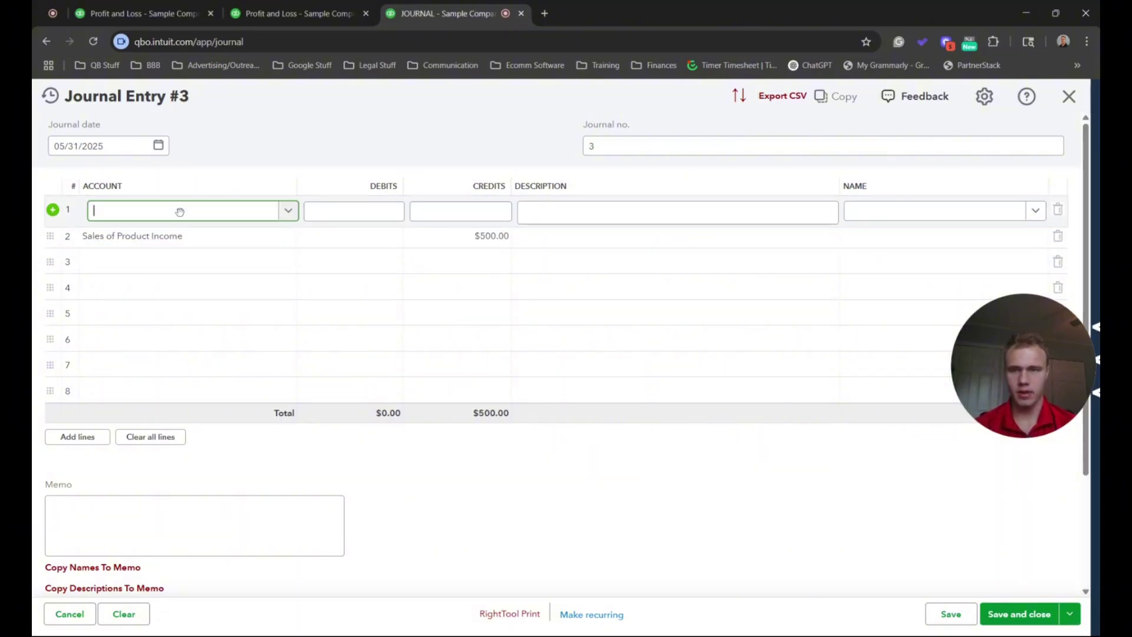
pyautogui.click(181, 216)
pyautogui.write('refund')
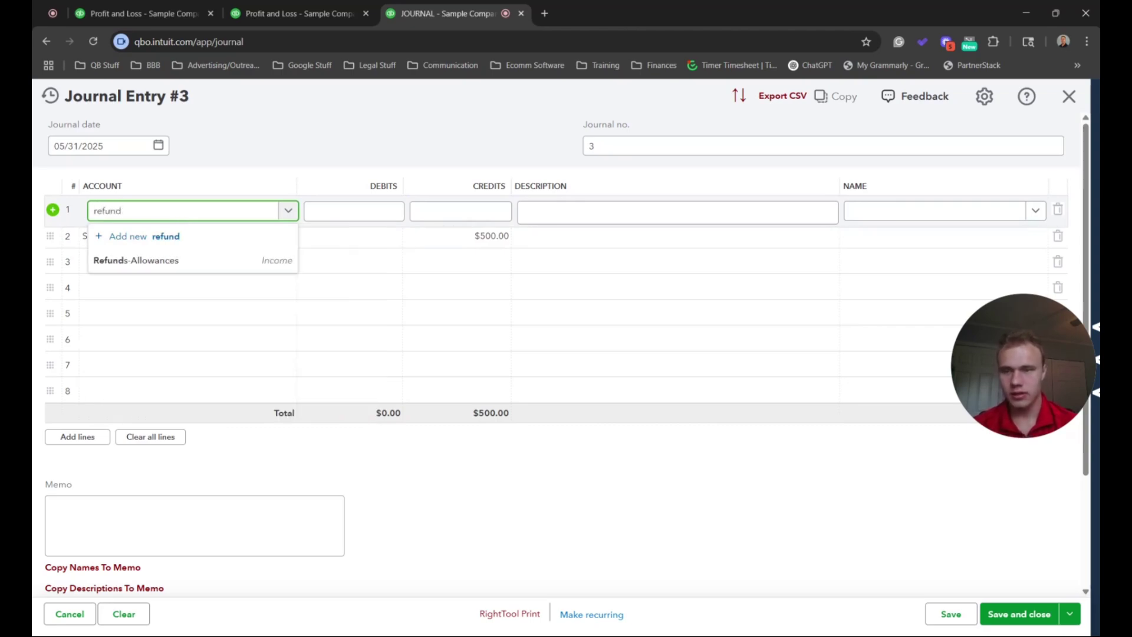
pyautogui.click(136, 256)
pyautogui.click(325, 214)
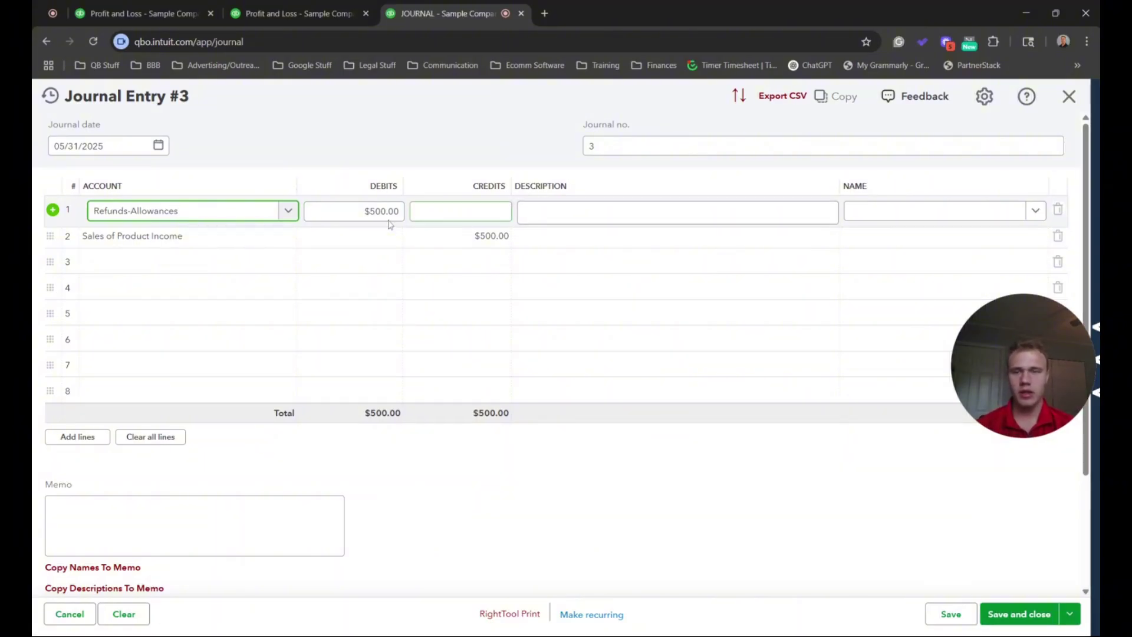
pyautogui.press('Tab')
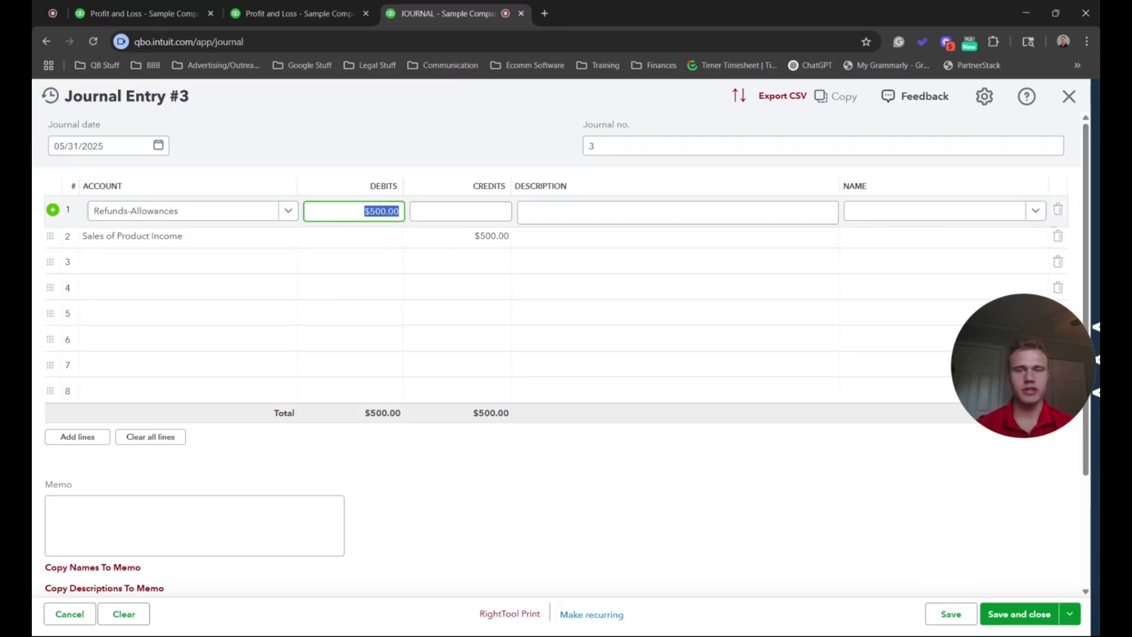
pyautogui.click(380, 211)
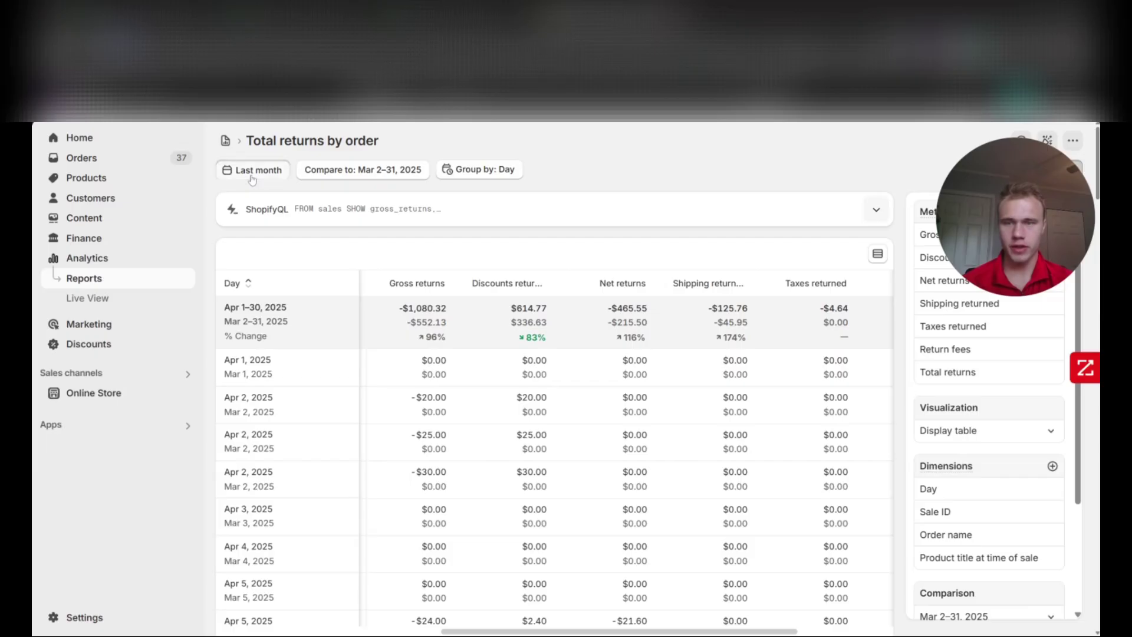
# Switch to Shopify and set the Total returns by order report's date range to May 1–25, 2025.
pyautogui.click(252, 171)
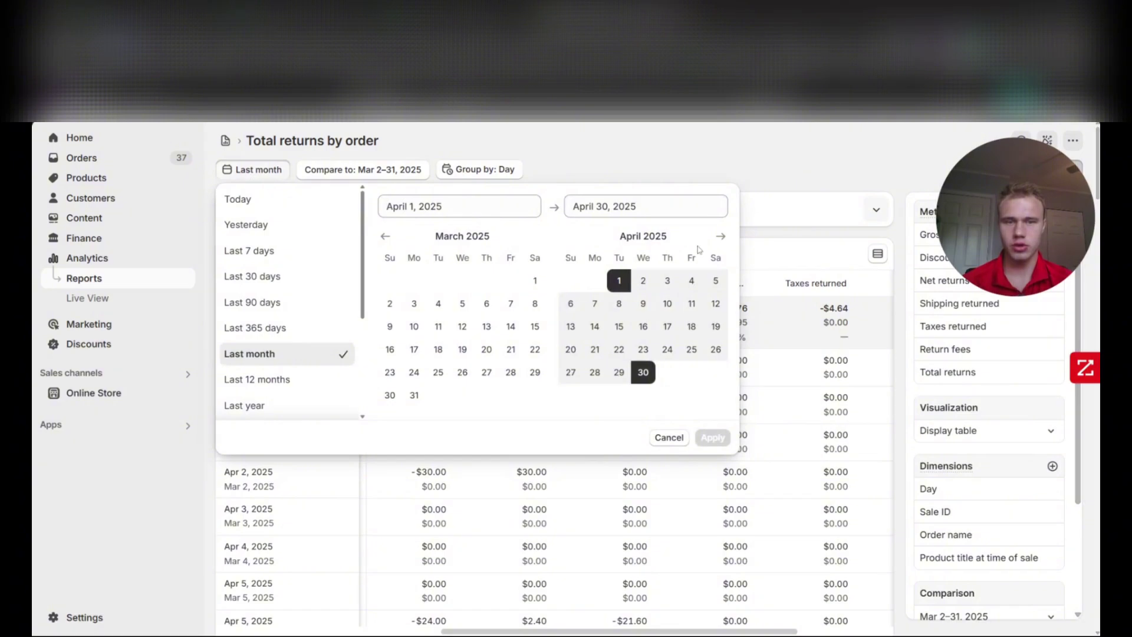
pyautogui.click(721, 236)
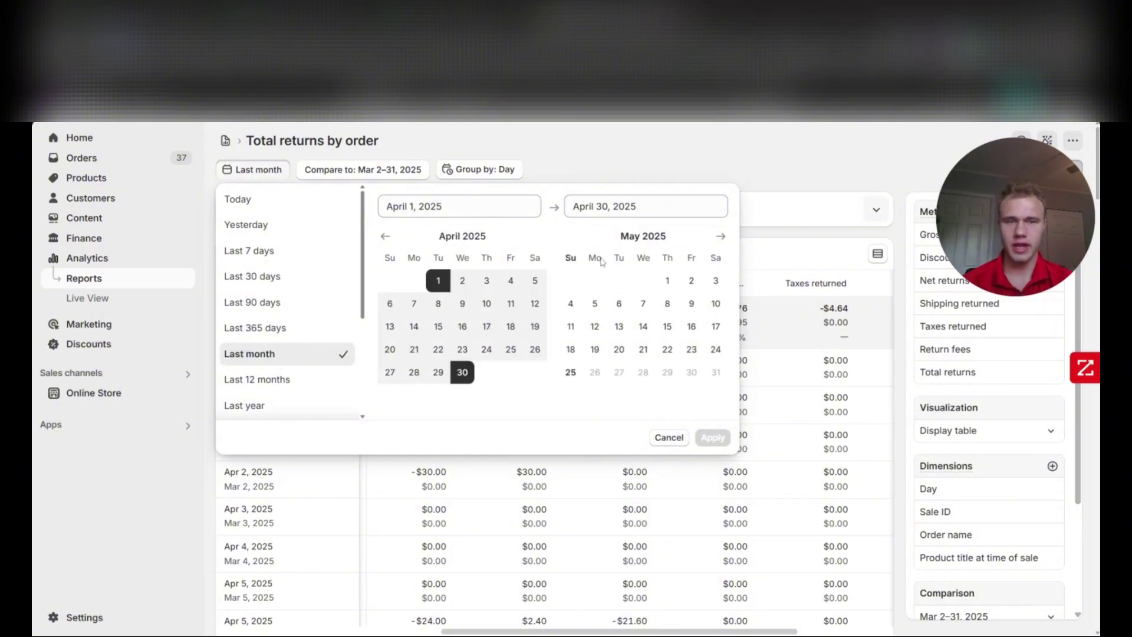
pyautogui.click(667, 281)
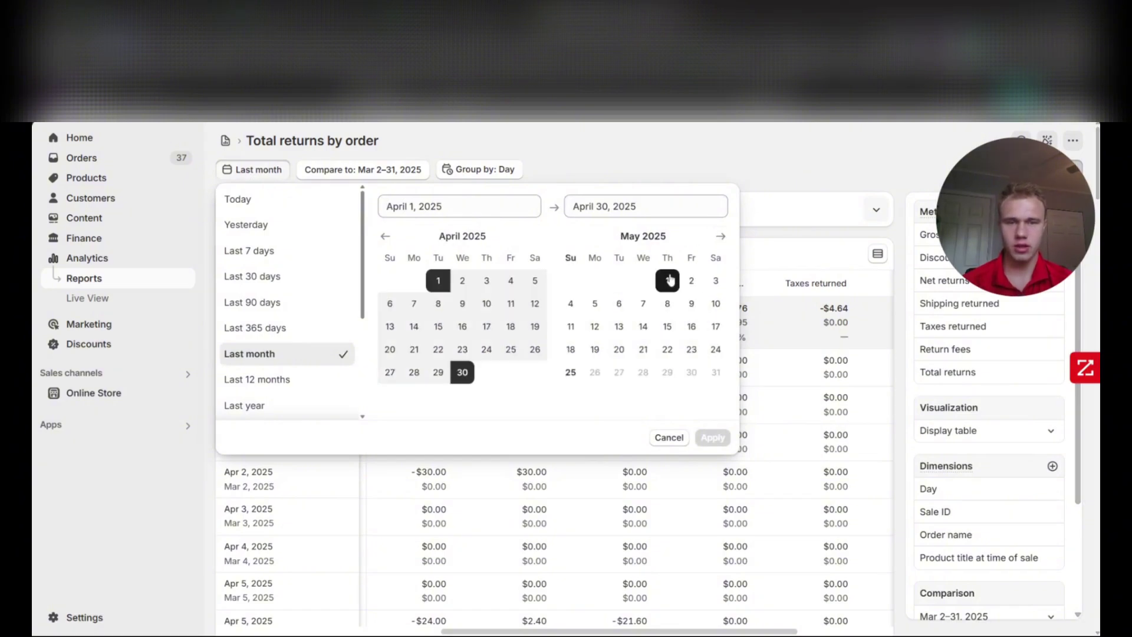
pyautogui.click(570, 372)
pyautogui.click(713, 437)
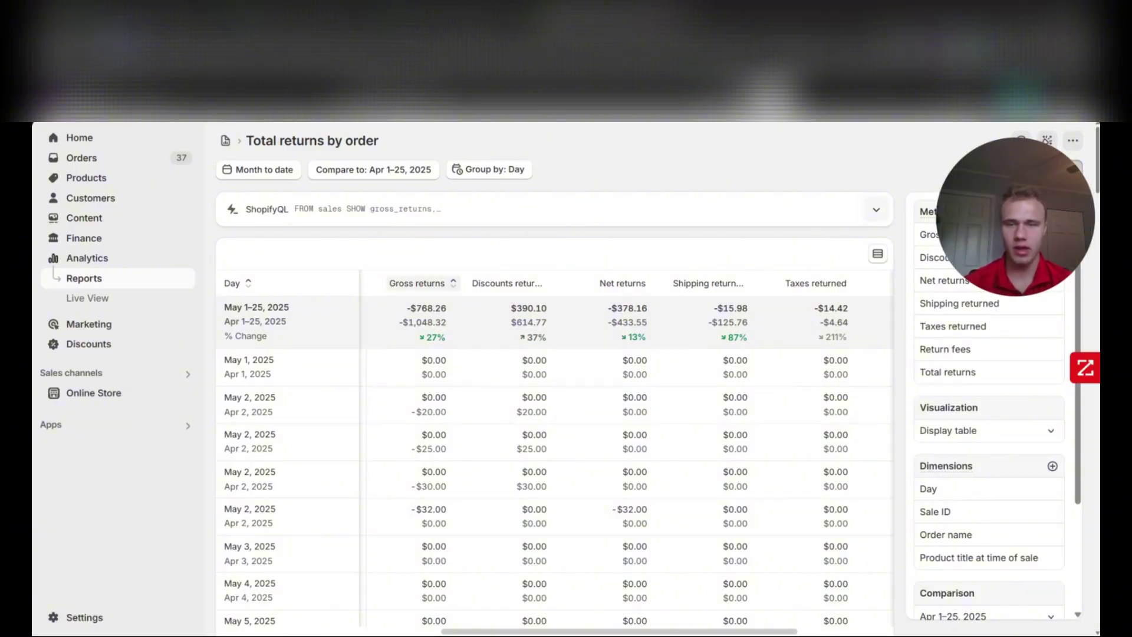
# Remove the comparison period from the Total returns by order report and highlight the period's total gross returns.
pyautogui.click(318, 174)
pyautogui.click(349, 200)
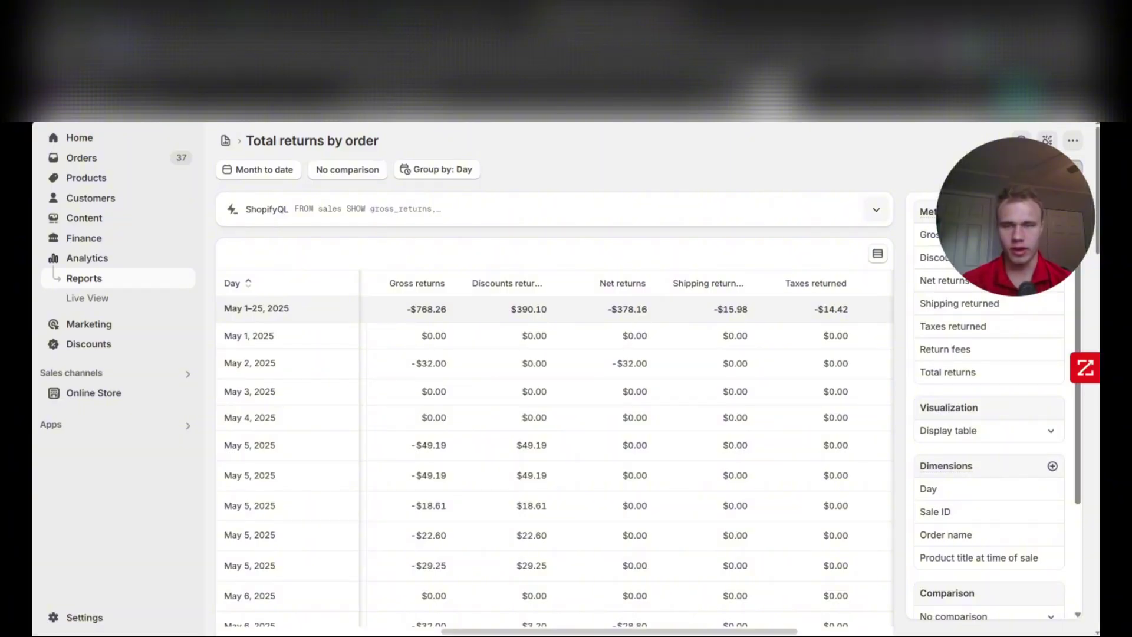
pyautogui.moveTo(416, 309); pyautogui.dragTo(450, 313)
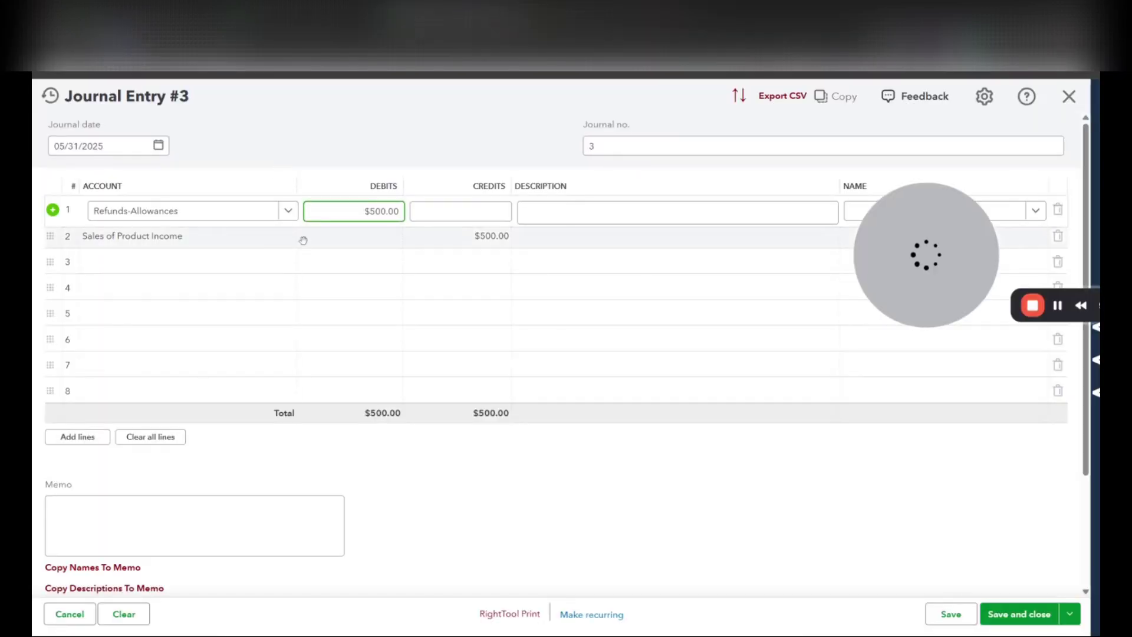
# Switch back to the QuickBooks journal entry and review the Refunds-Allowances debit and the Sales of Product Income credit.
pyautogui.tripleClick(386, 211)
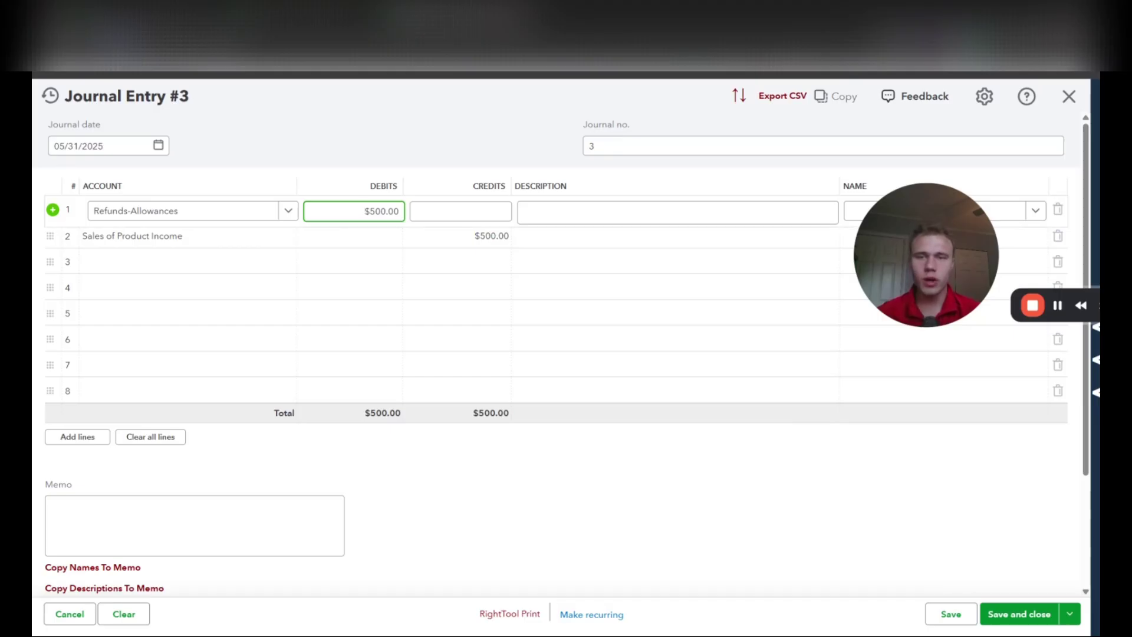
pyautogui.click(411, 129)
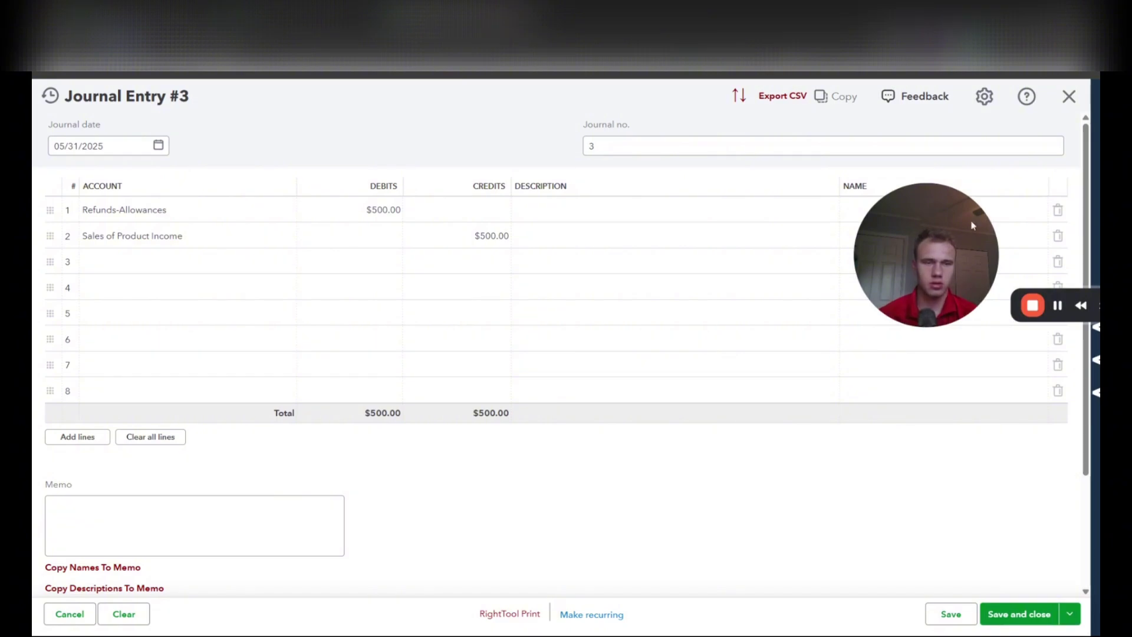
pyautogui.moveTo(941, 249); pyautogui.dragTo(1038, 238)
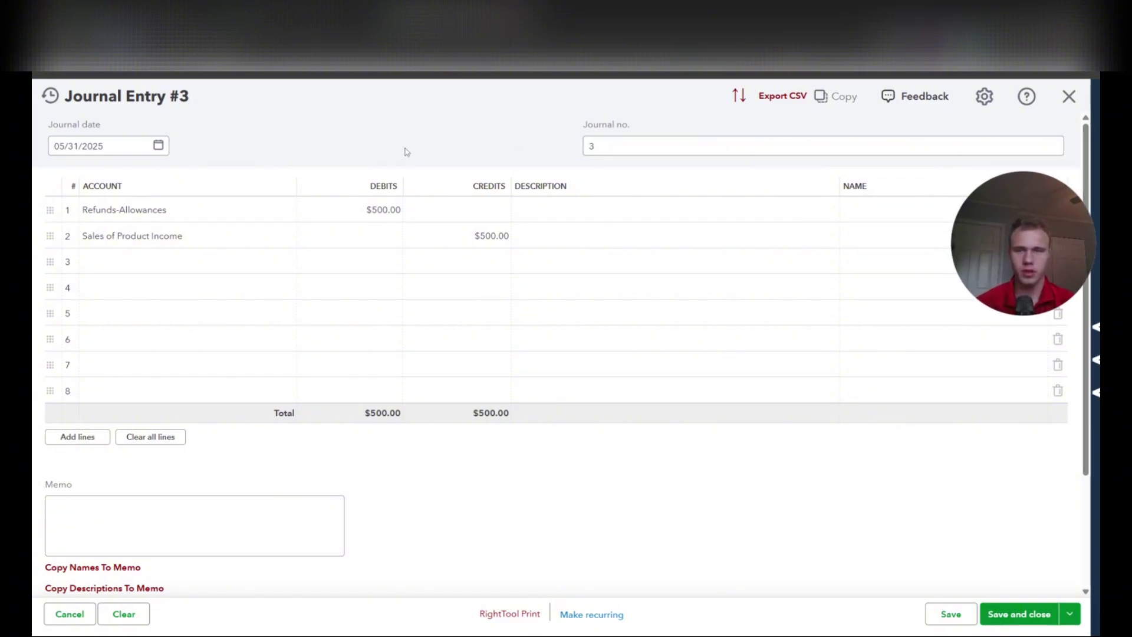
pyautogui.click(363, 212)
pyautogui.click(363, 212)
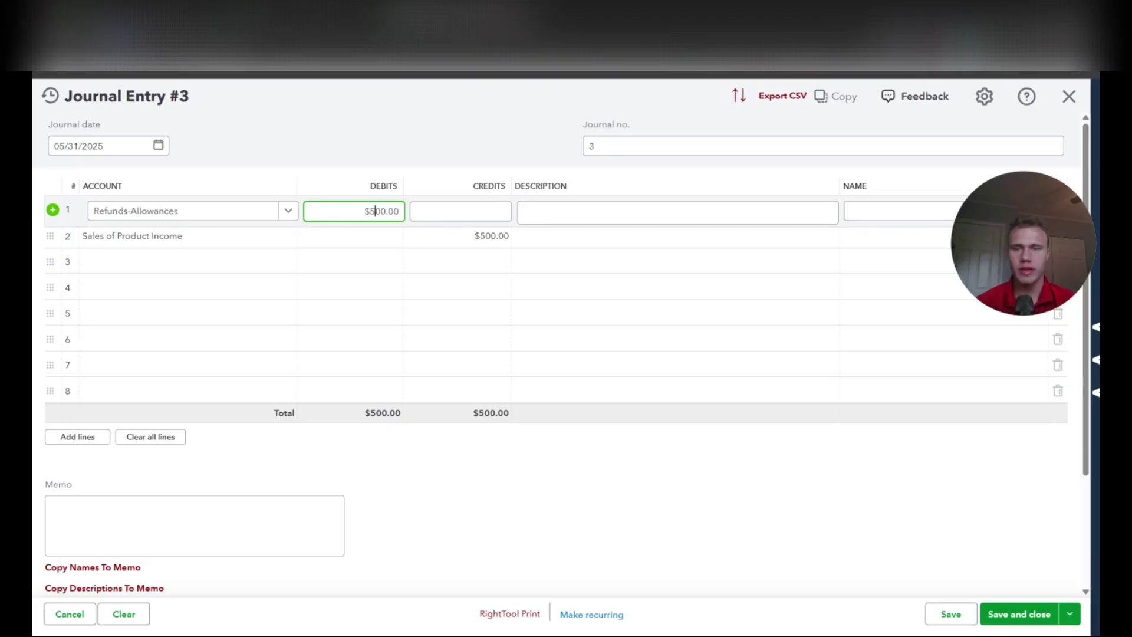
pyautogui.moveTo(370, 211); pyautogui.dragTo(388, 211)
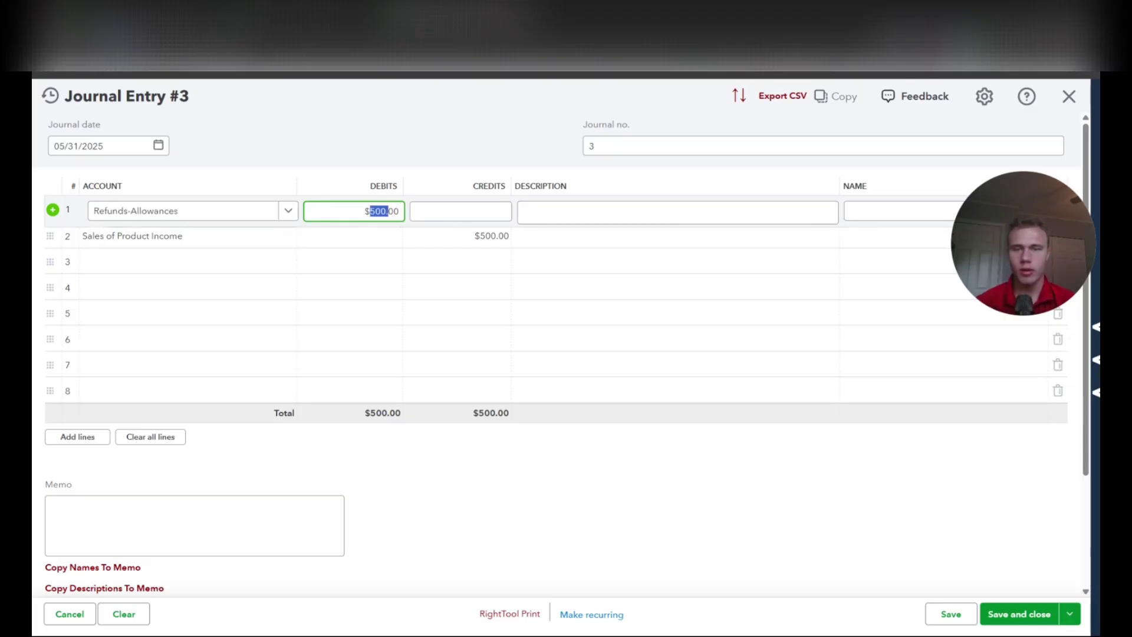
pyautogui.click(463, 235)
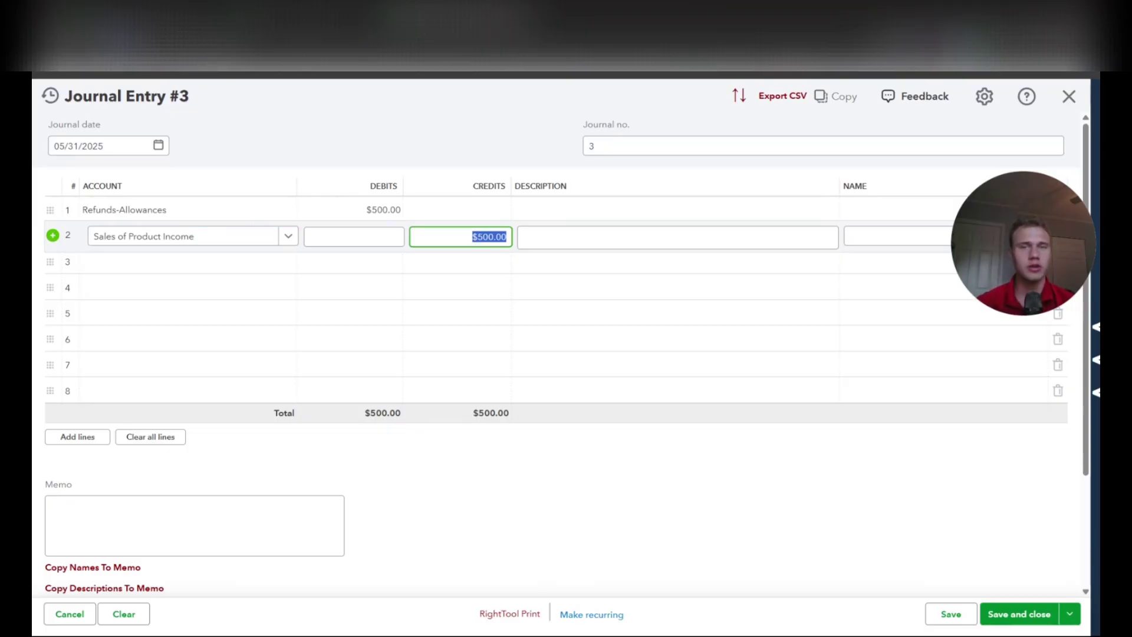
pyautogui.click(426, 135)
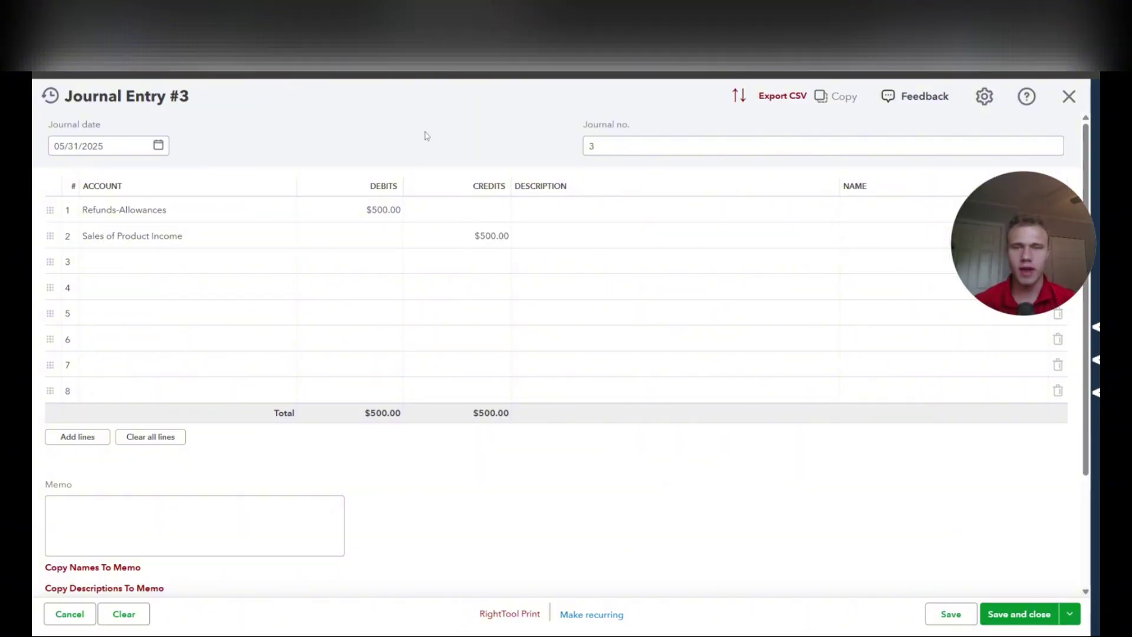
# Check the debit against the credit once more, and save and close the journal entry.
pyautogui.click(377, 209)
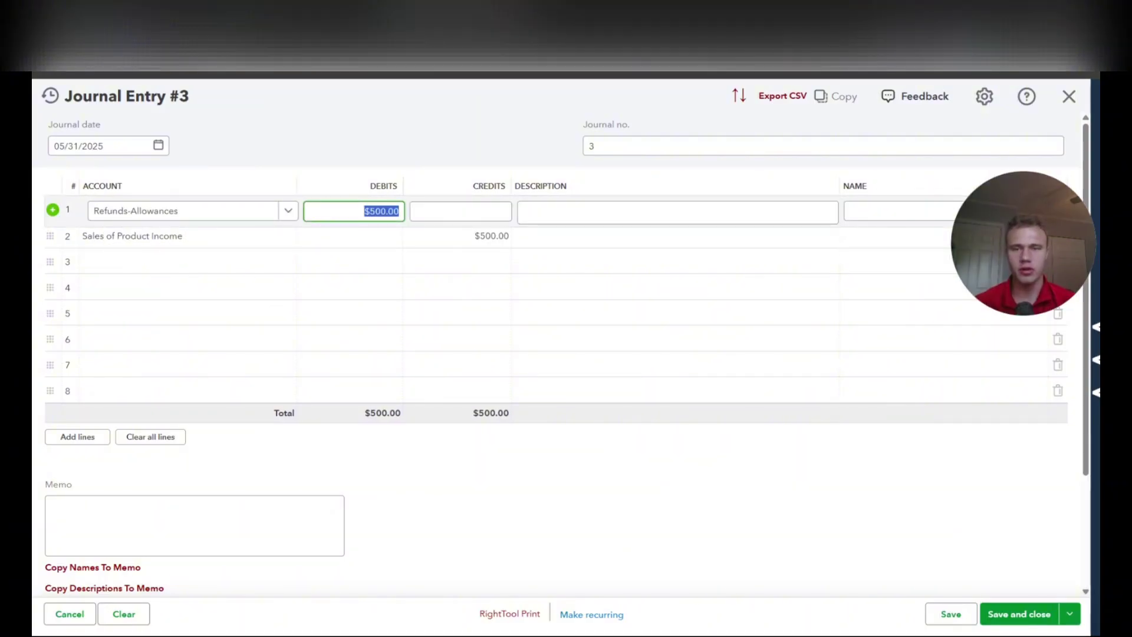
pyautogui.click(471, 235)
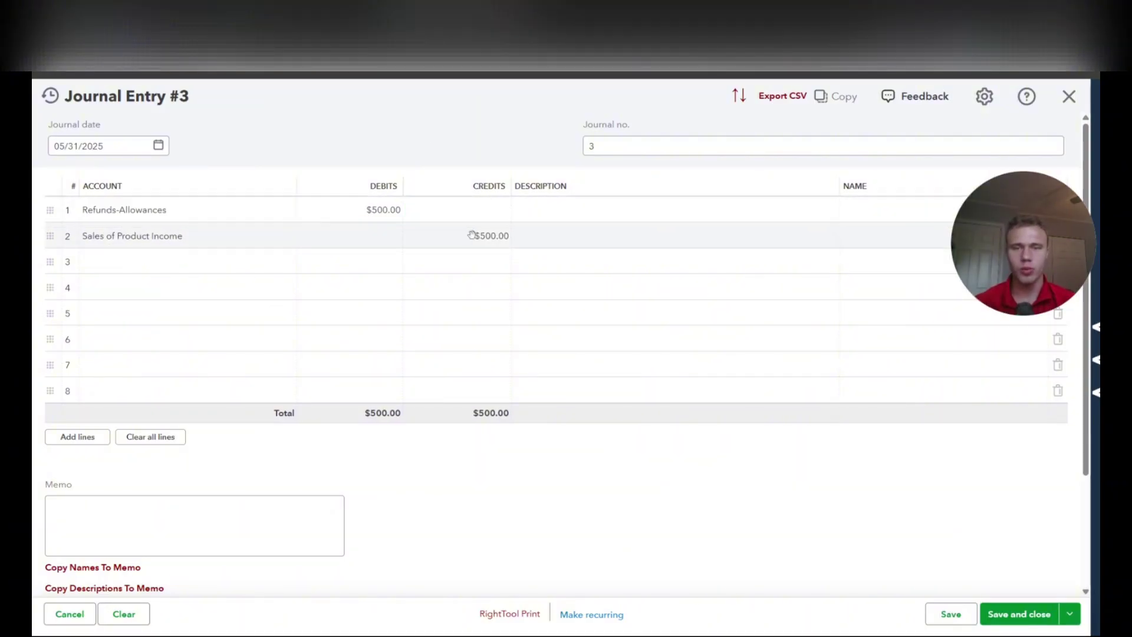
pyautogui.click(472, 131)
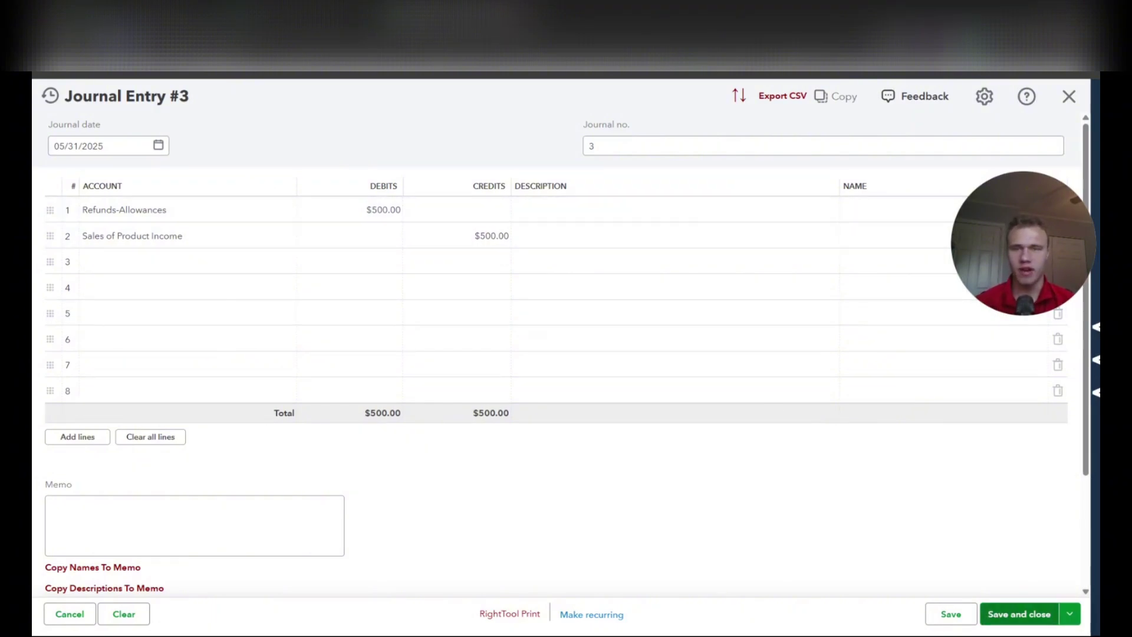
pyautogui.click(1029, 615)
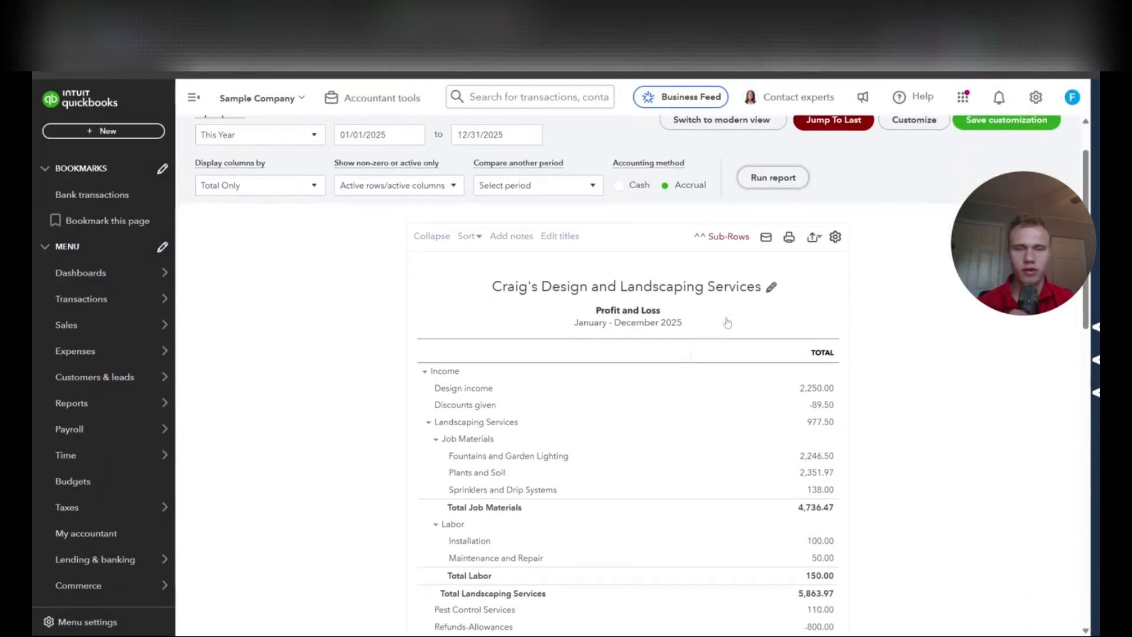
# Collapse and expand the Income section of the Profit and Loss report, and examine its Refunds-Allowances line.
pyautogui.click(424, 371)
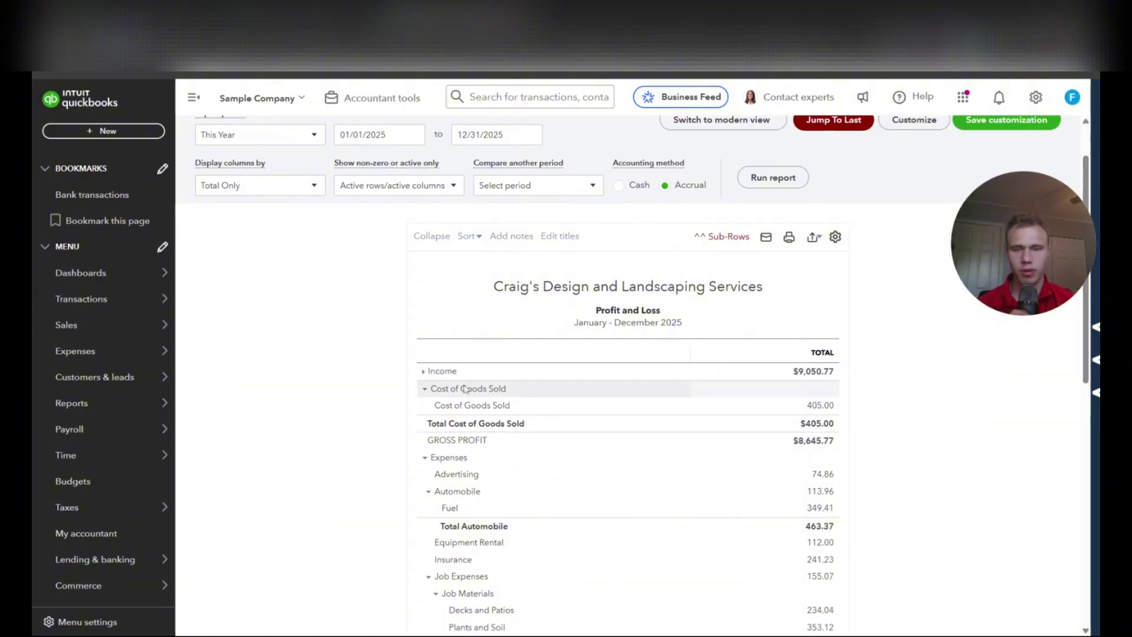
pyautogui.click(447, 374)
pyautogui.scroll(-1, 463, 382)
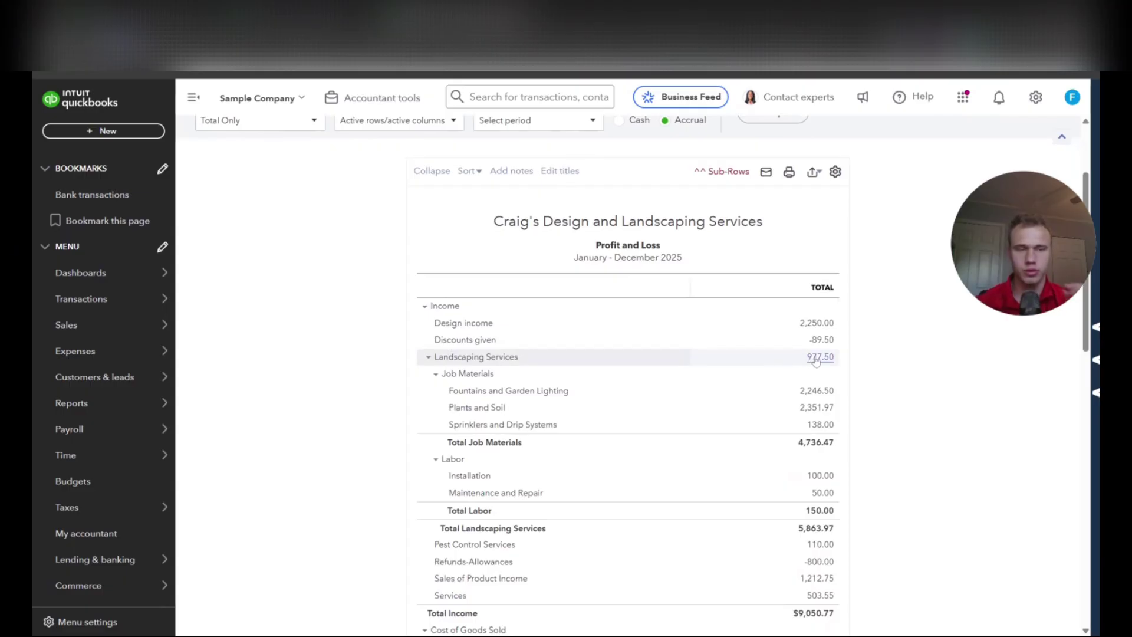
pyautogui.scroll(-2, 649, 399)
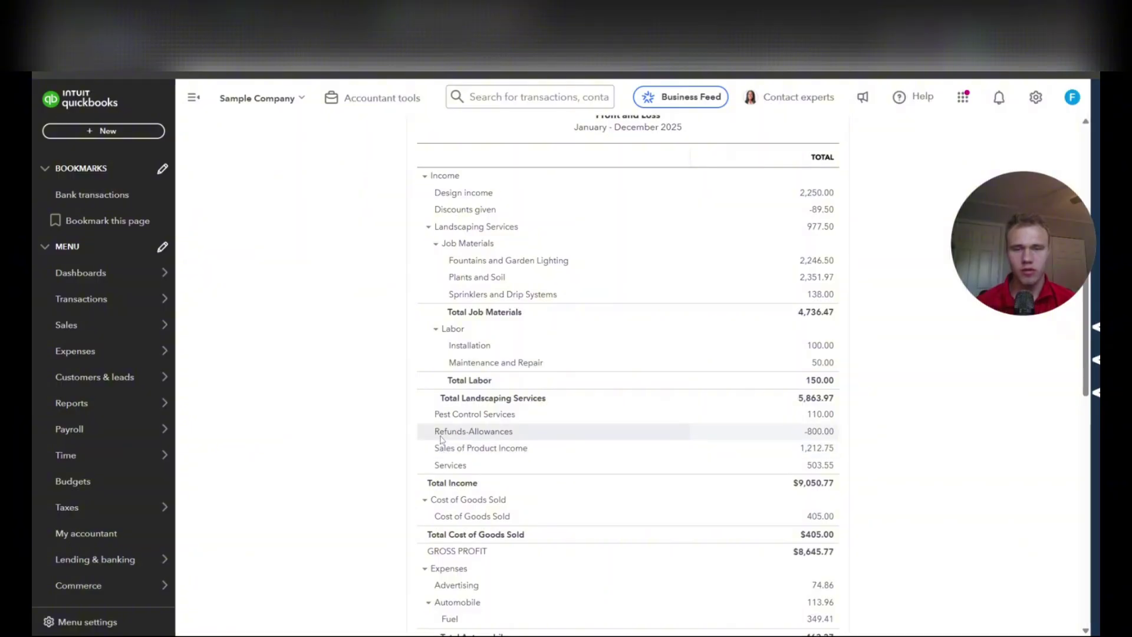
pyautogui.moveTo(439, 436); pyautogui.dragTo(506, 438)
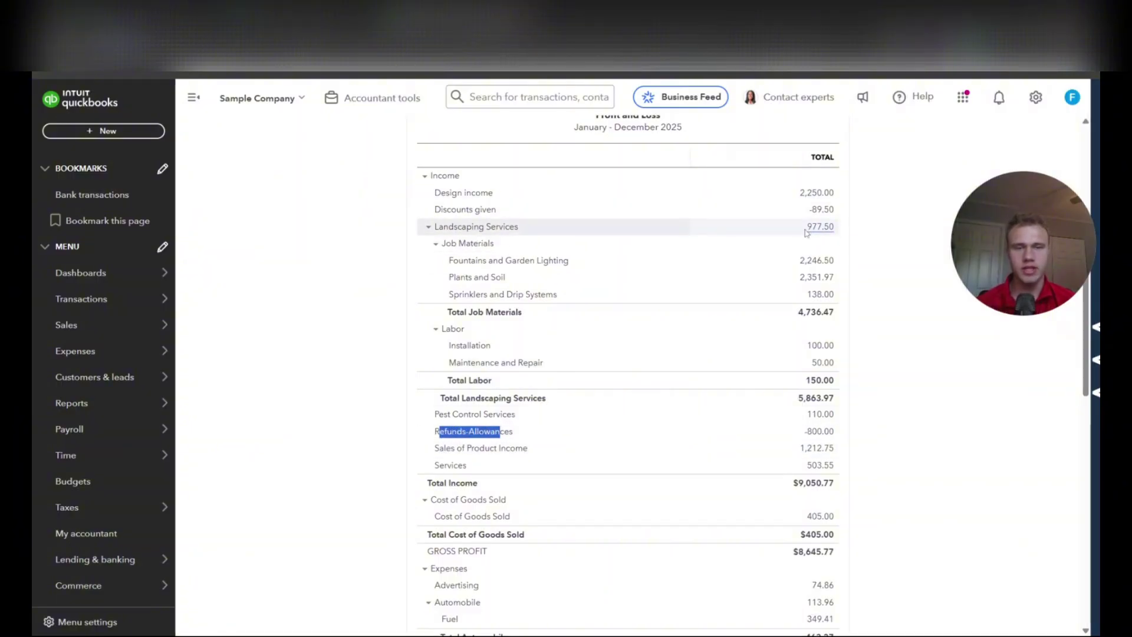
pyautogui.click(460, 438)
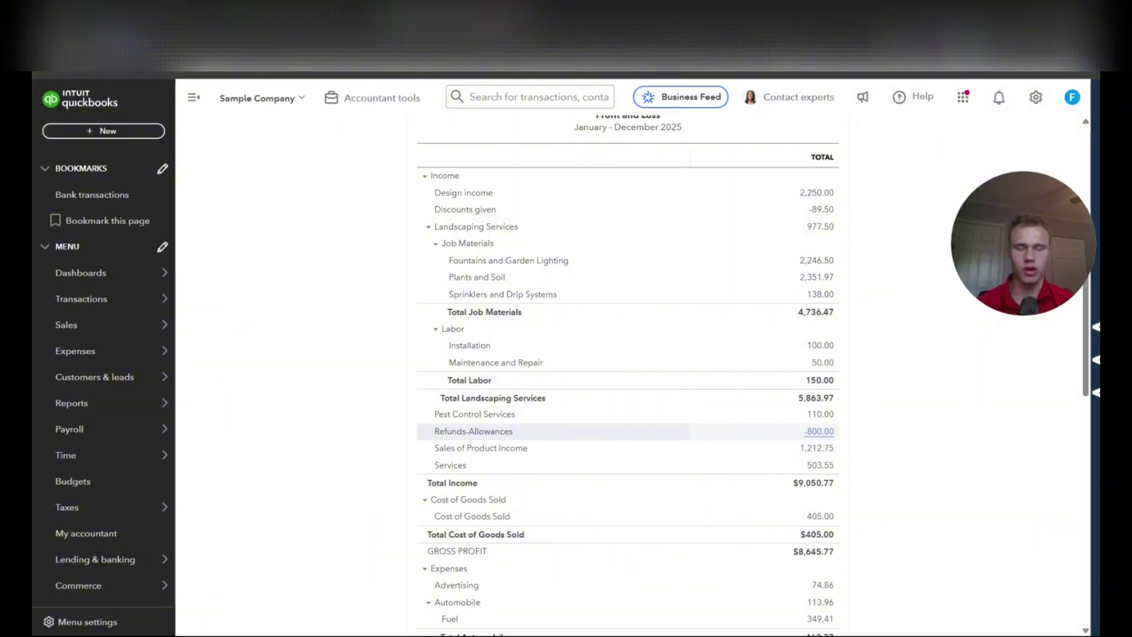
pyautogui.scroll(1, 832, 409)
pyautogui.scroll(-1, 831, 409)
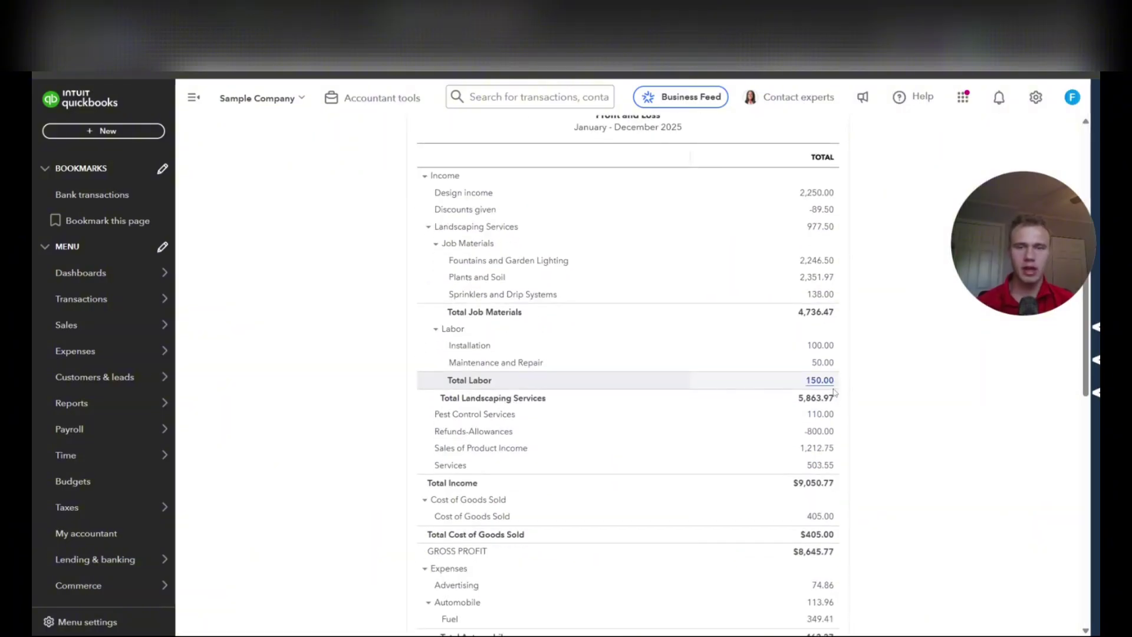